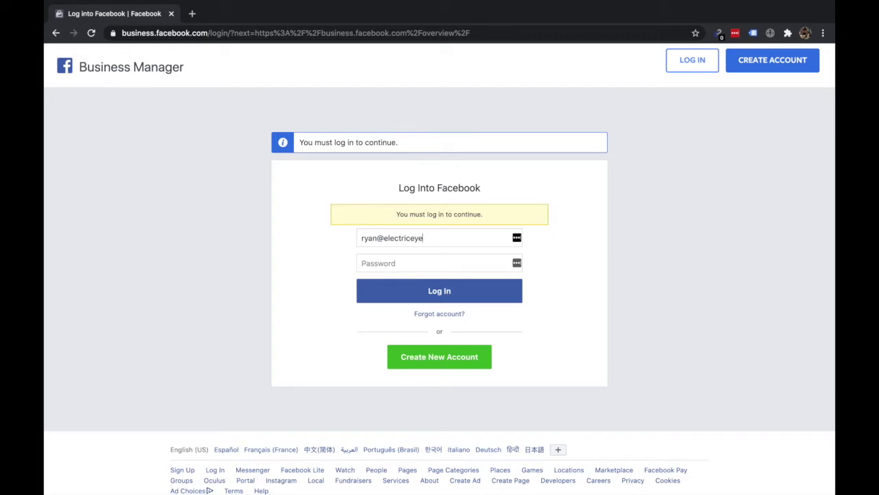
Step: Log in with the account password and decline saving the login in LastPass
key("Tab")
type("••••••")
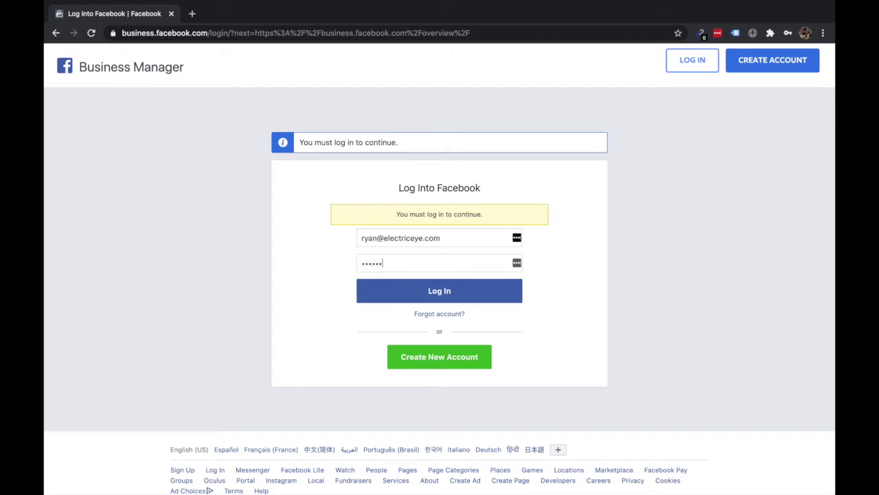
type("••••••")
left_click(469, 296)
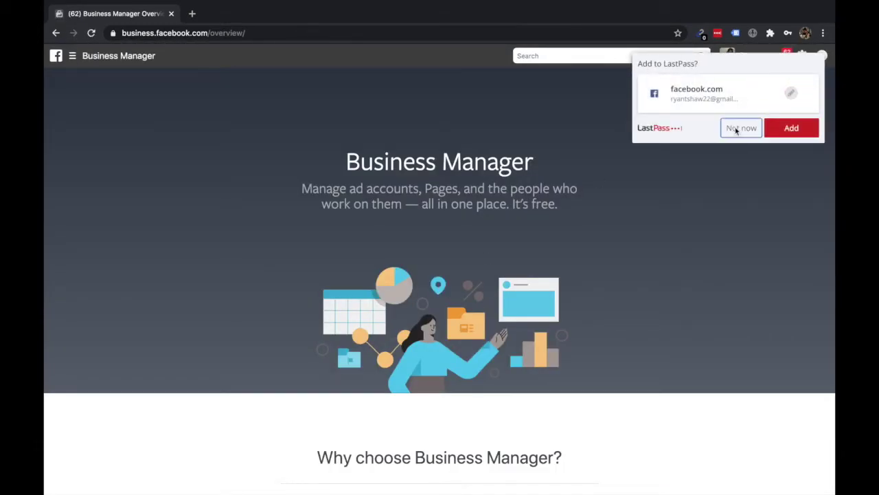
left_click(736, 130)
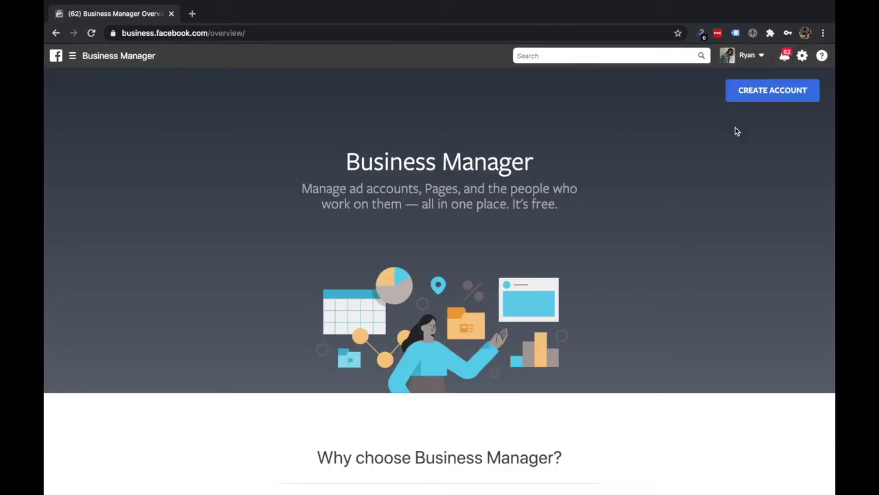
Step: Start a new business account and enter the business e-mail address
left_click(761, 96)
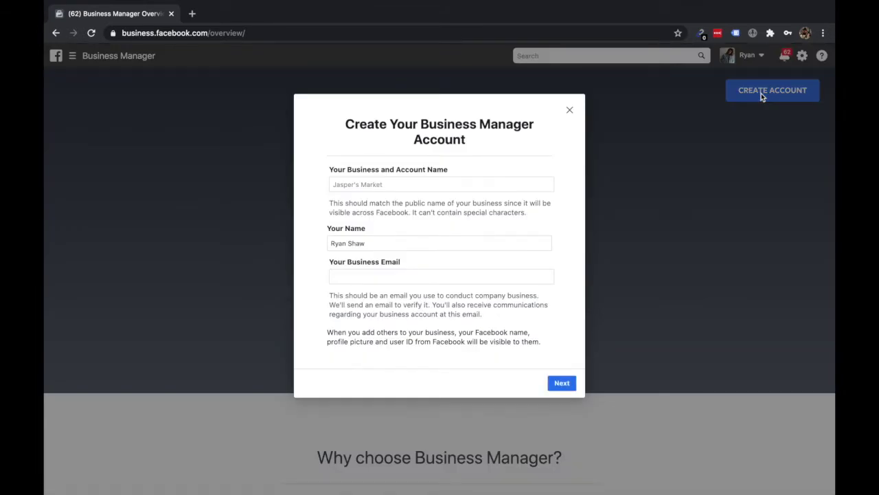
left_click(480, 186)
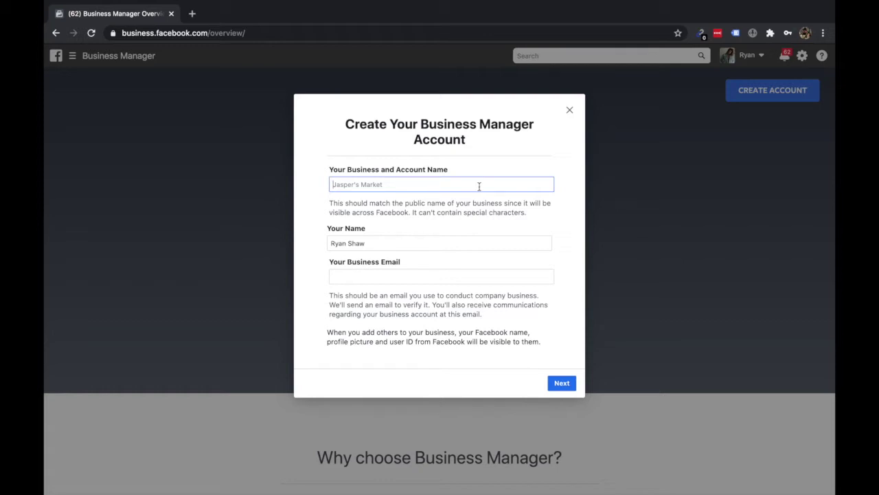
left_click(395, 181)
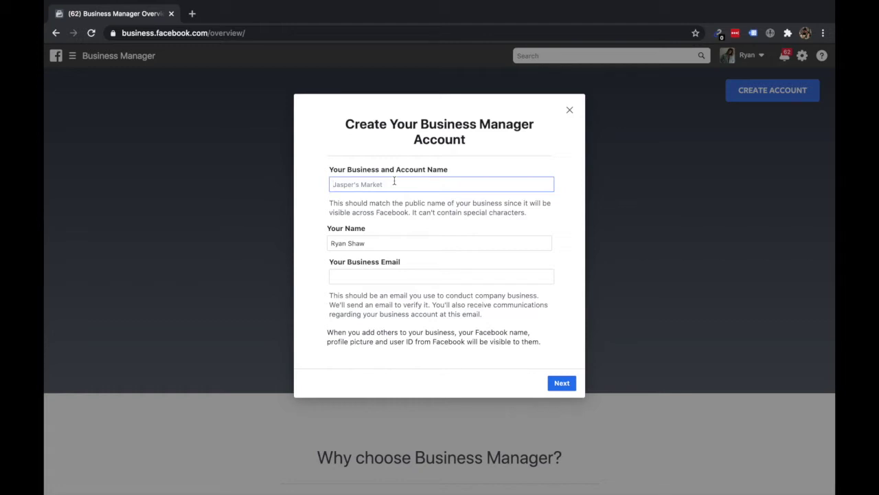
left_click(375, 276)
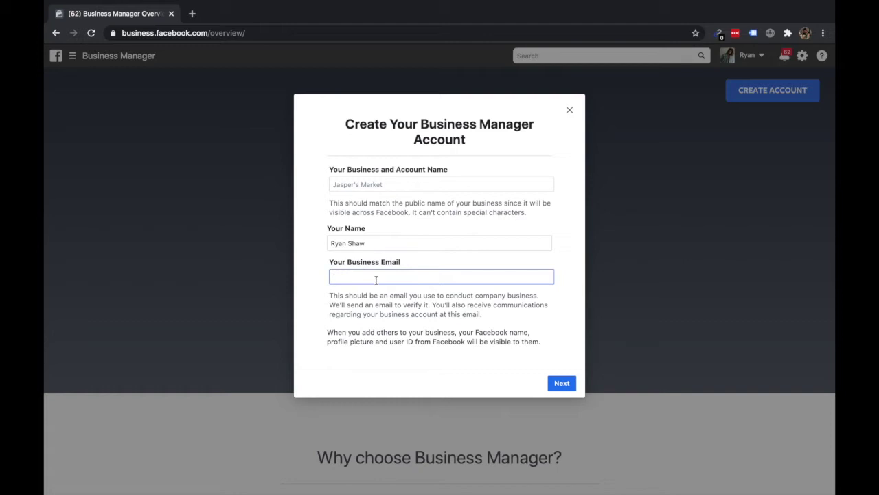
Step: Name the business 'Electric Eye Test' and continue to the business details
left_click(375, 180)
type("Elect")
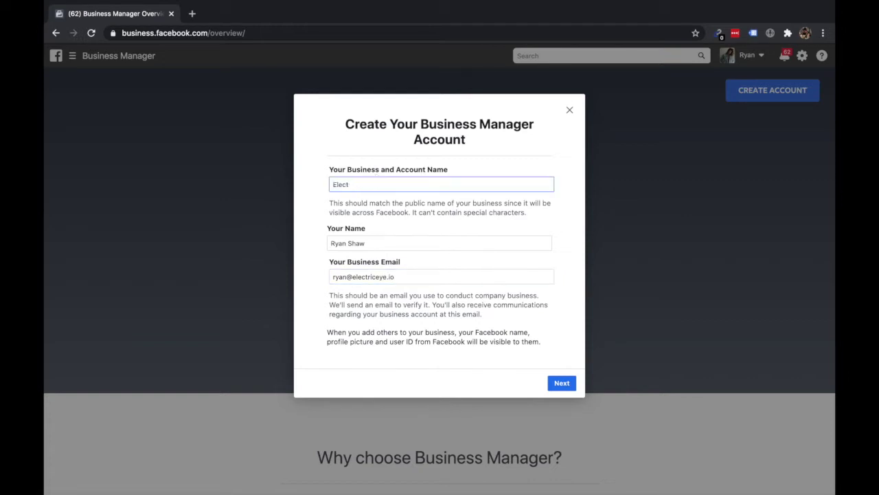
type("ric Eye")
type("Test")
left_click(552, 382)
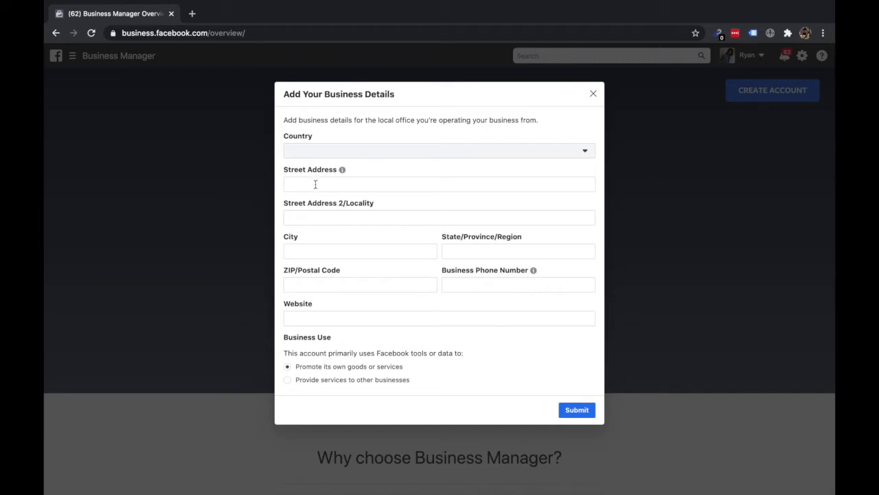
left_click(371, 155)
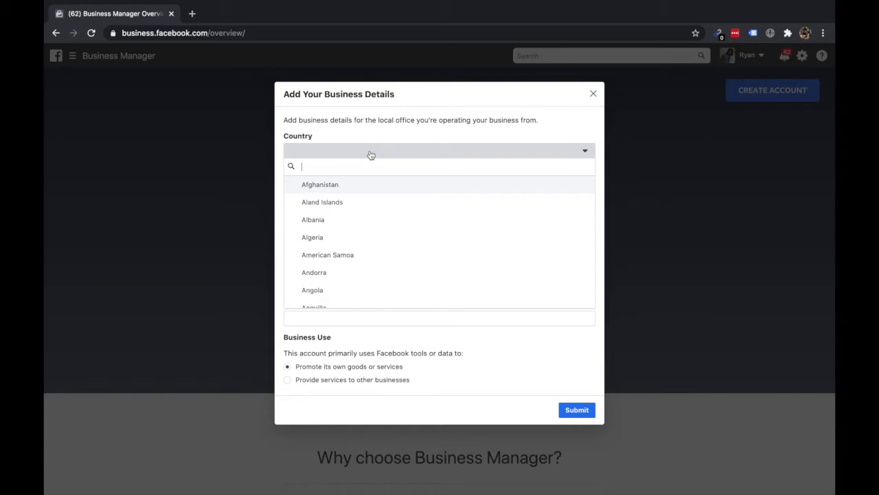
type("un")
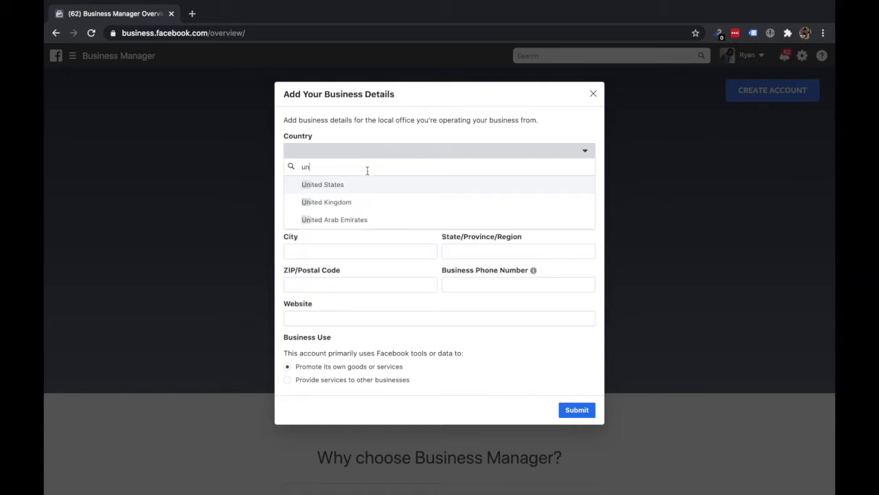
left_click(361, 184)
left_click(346, 184)
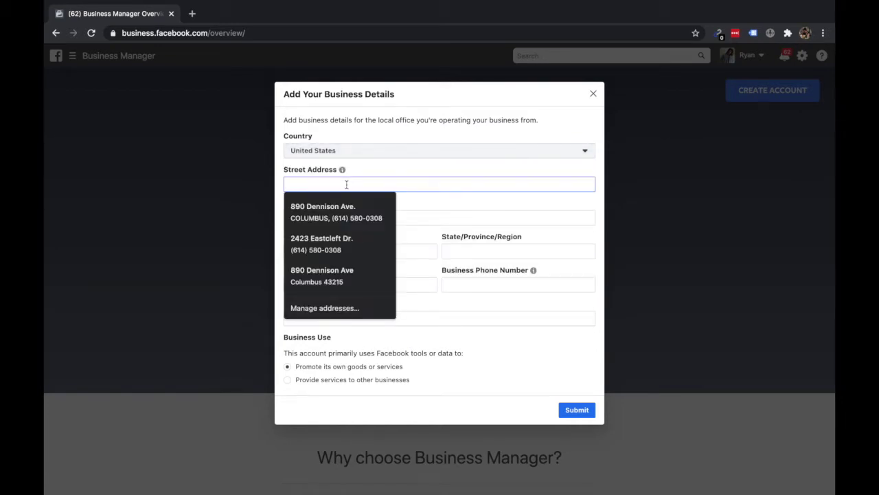
left_click(445, 206)
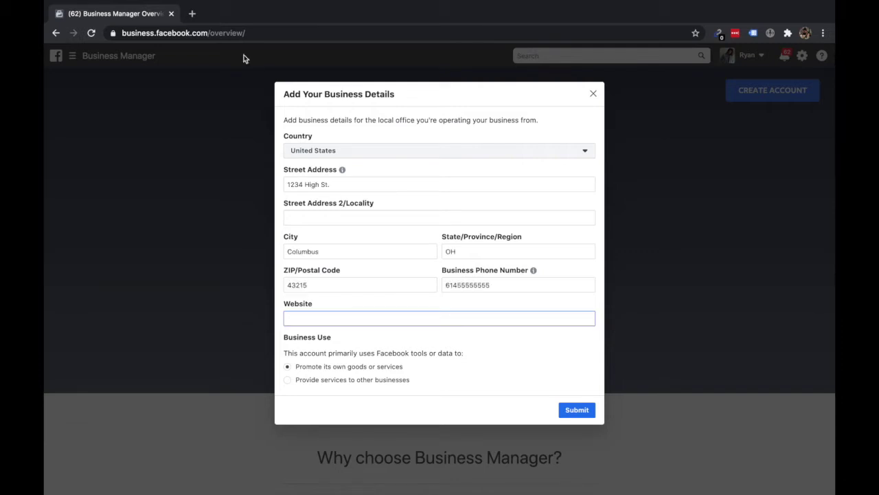
type("www.eelectriceye")
type(".io")
left_click(570, 411)
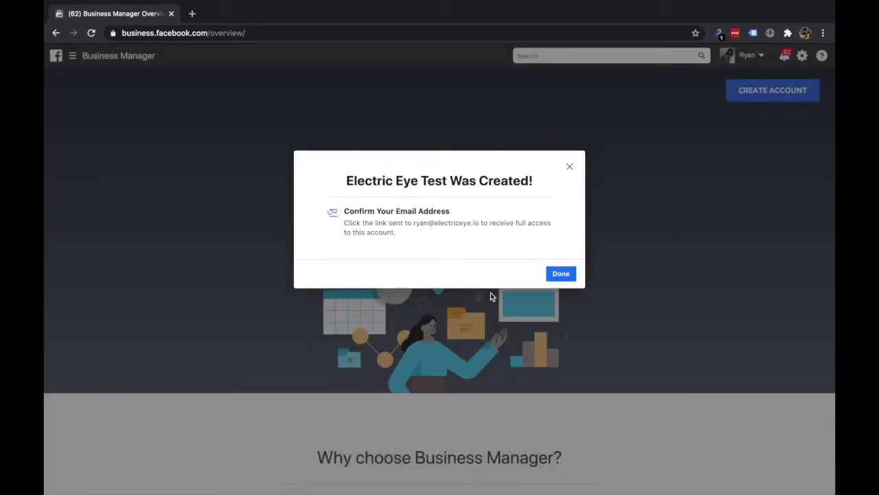
left_click(555, 275)
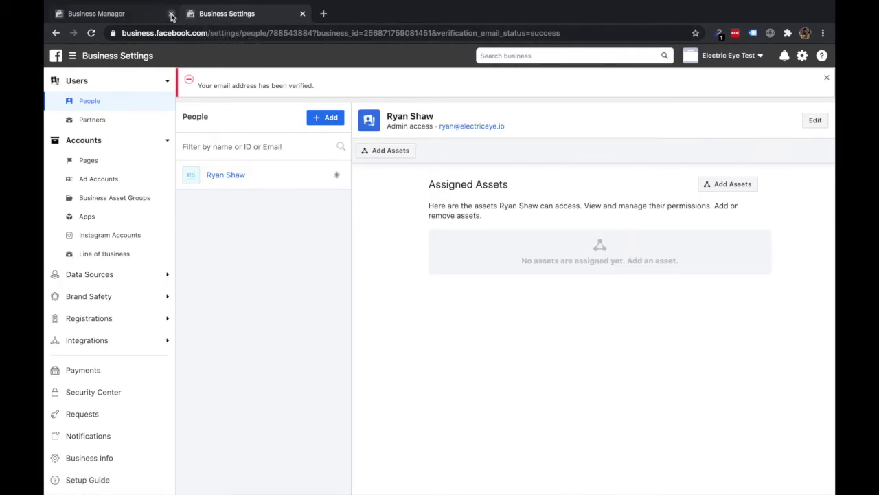
Step: Close the old Business Manager tab and go to Accounts > Pages in Business Settings
left_click(172, 15)
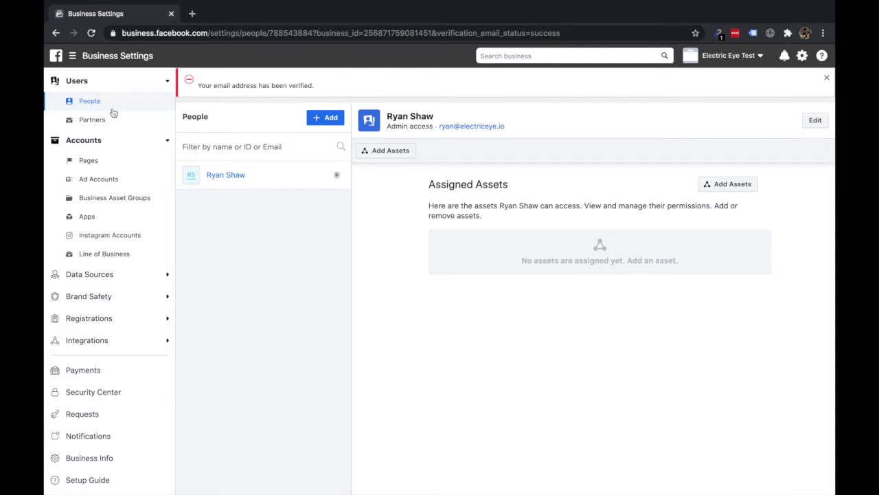
left_click(106, 161)
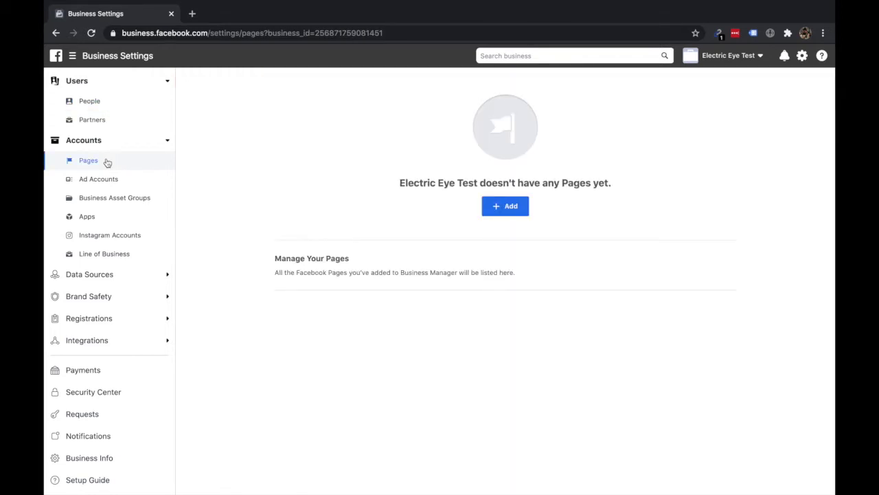
left_click(501, 208)
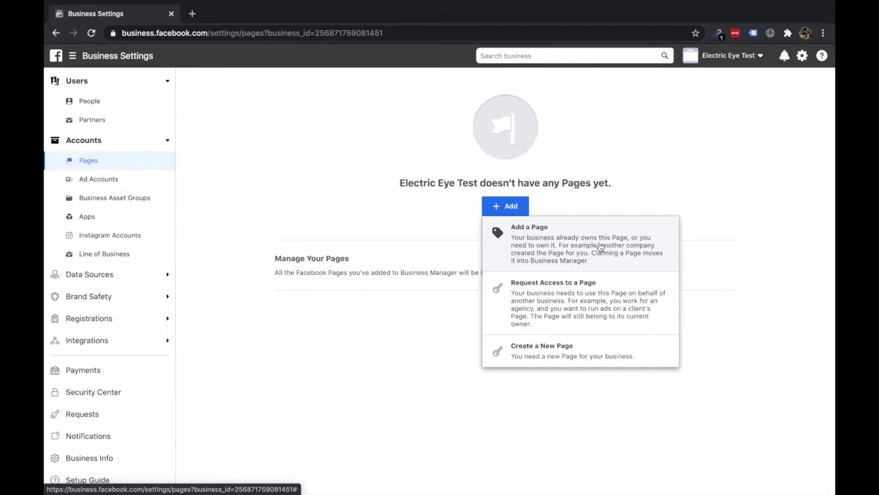
left_click(600, 247)
left_click(417, 278)
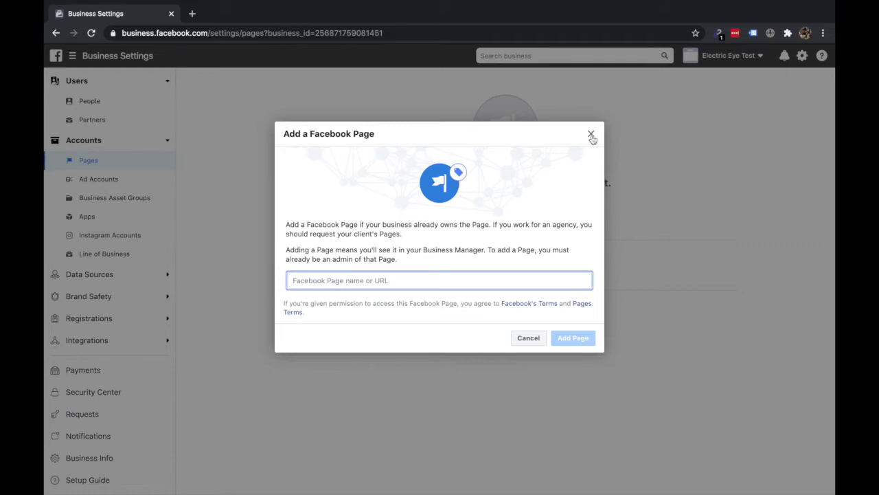
type("e")
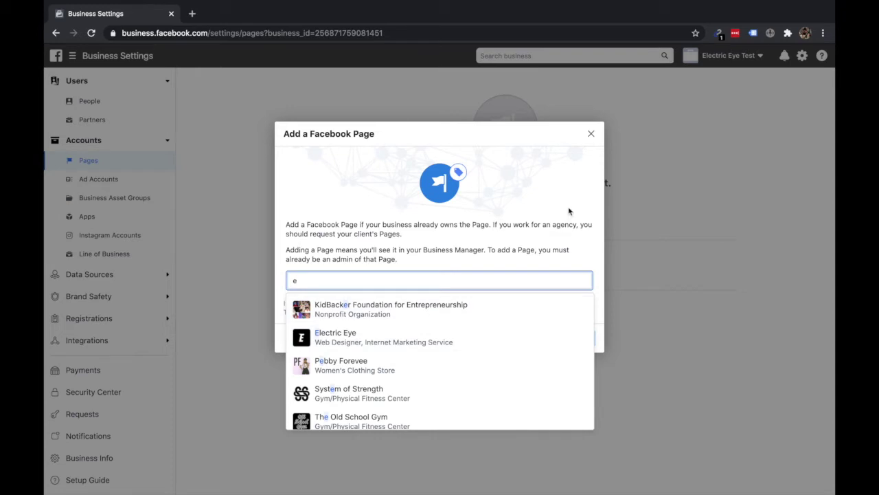
left_click(567, 166)
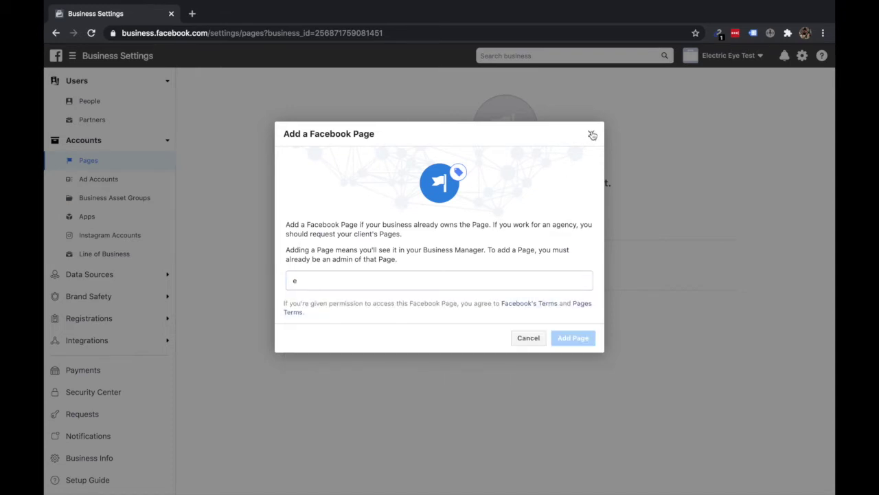
left_click(590, 135)
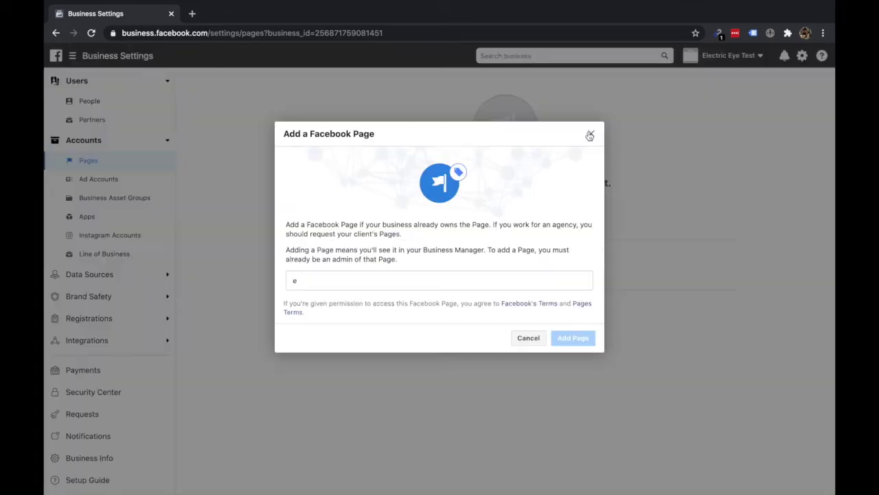
Step: In Ad Accounts, try adding an existing ad account, cancel, and reopen the Add options
left_click(590, 134)
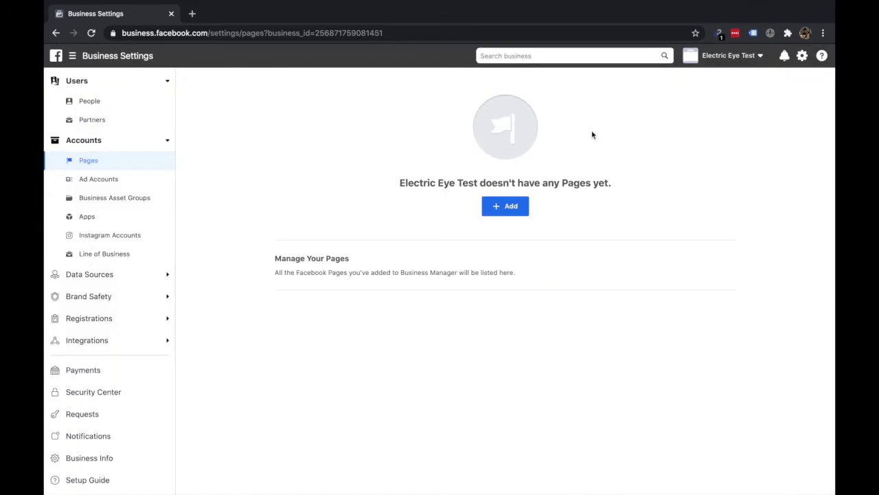
left_click(110, 184)
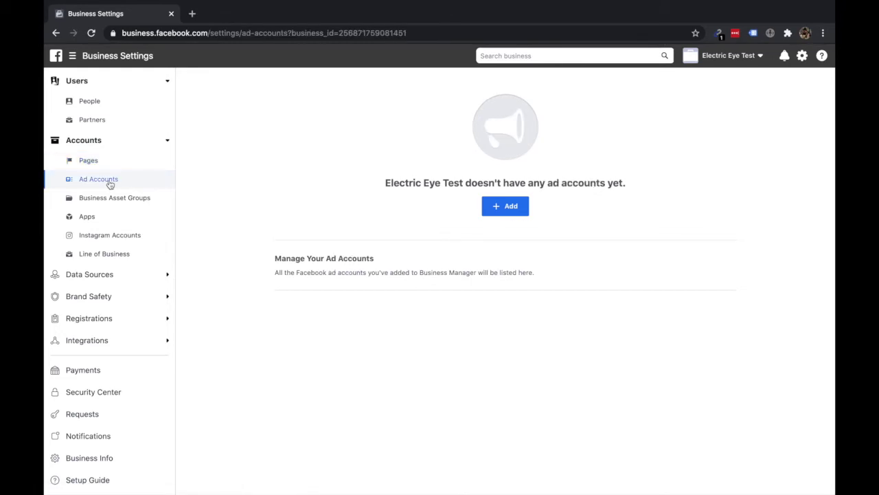
left_click(509, 210)
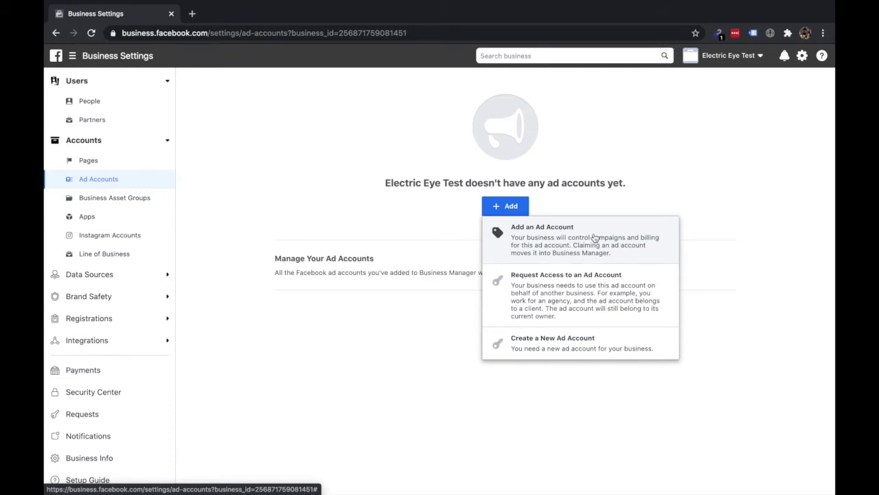
left_click(600, 234)
left_click(323, 293)
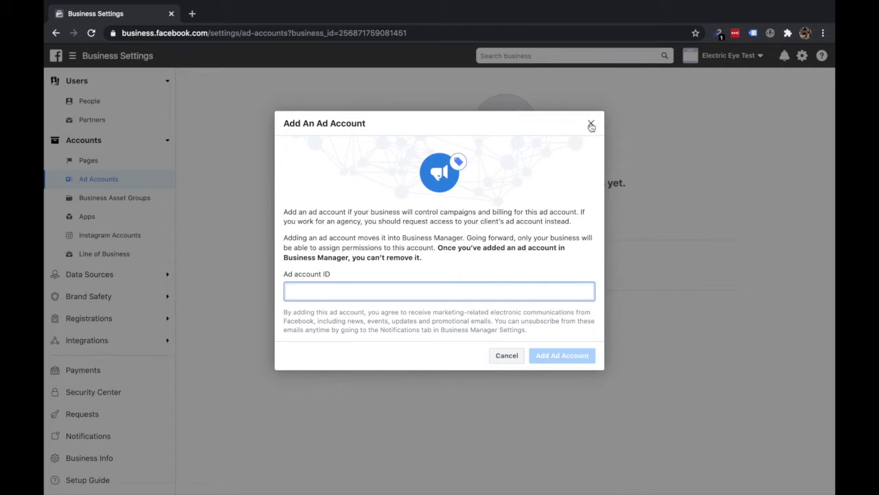
left_click(590, 124)
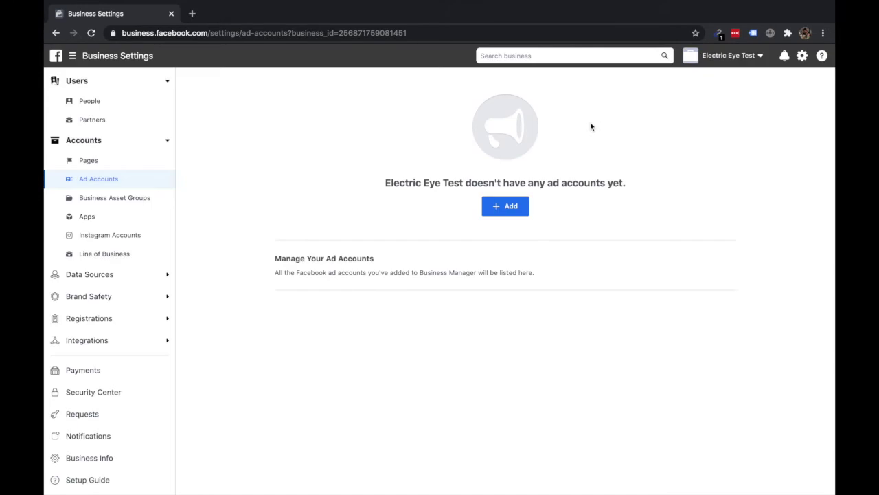
left_click(511, 208)
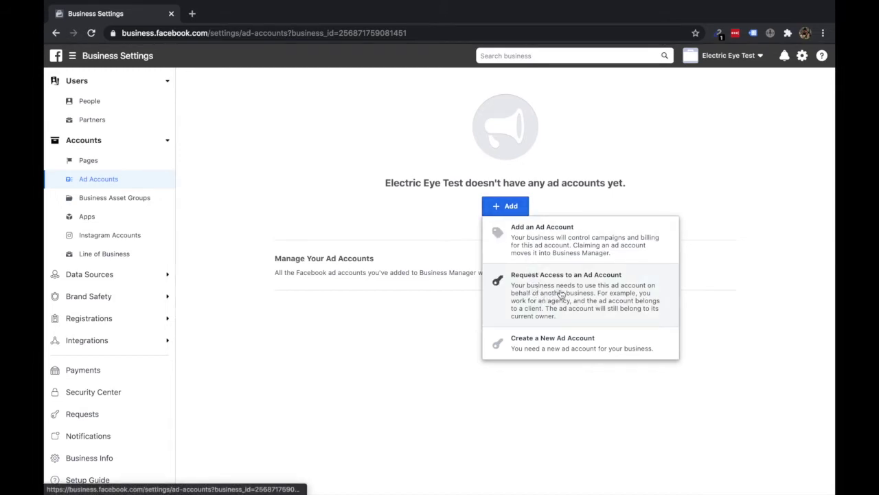
Step: Create a new ad account named 'Electric Eye Test', keeping USD and America/New York time zone
left_click(571, 358)
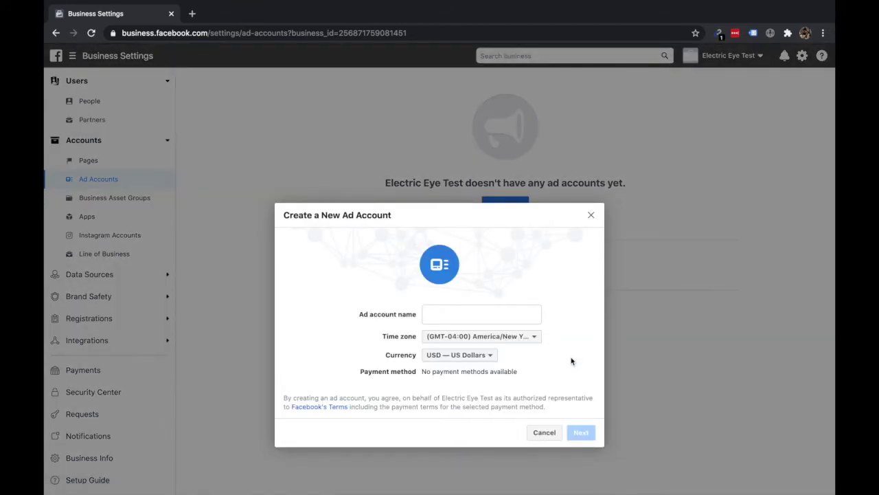
left_click(466, 313)
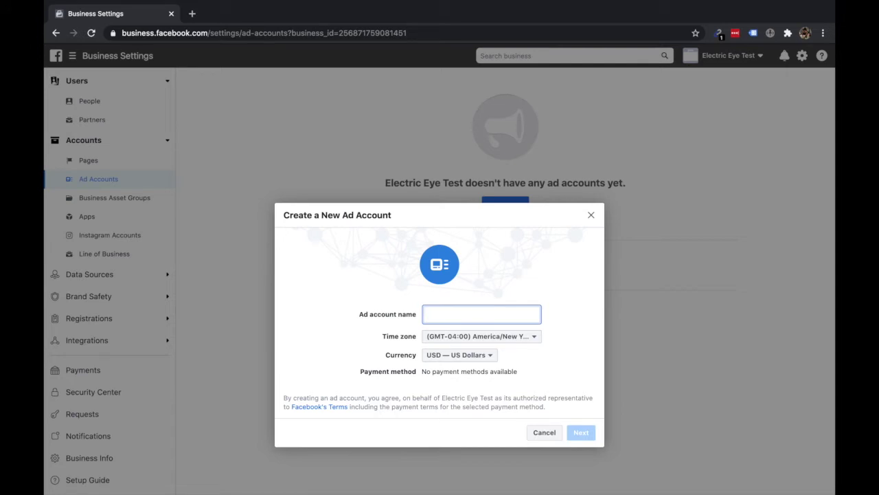
type("Electric Eye T")
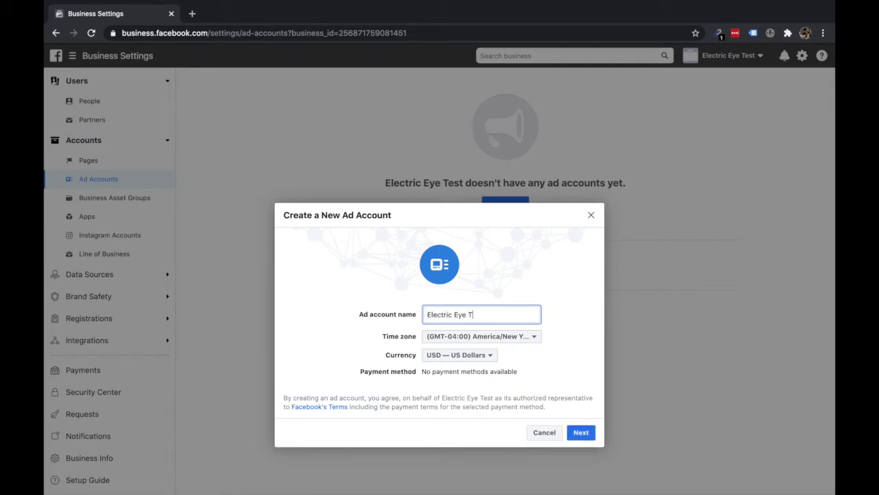
type("est")
scroll(510, 371, "down", 1)
Step: Mark the ad account as for My business (Electric Eye Test) and create it
left_click(581, 432)
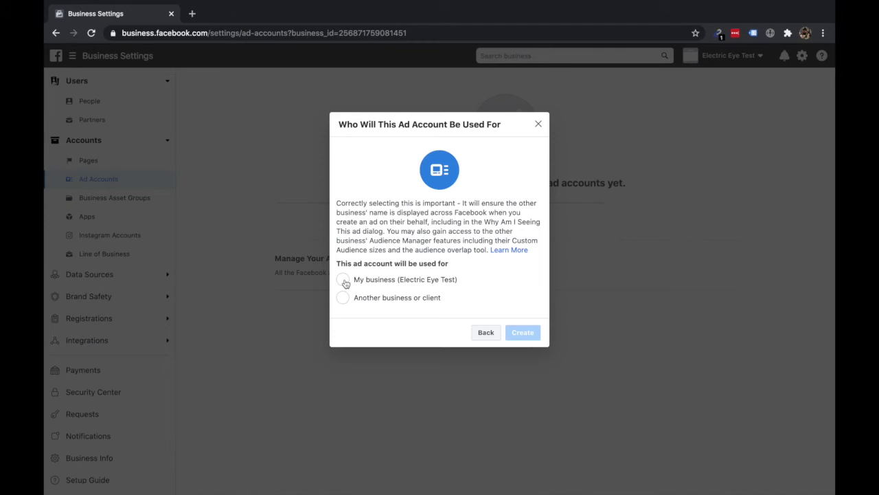
left_click(343, 281)
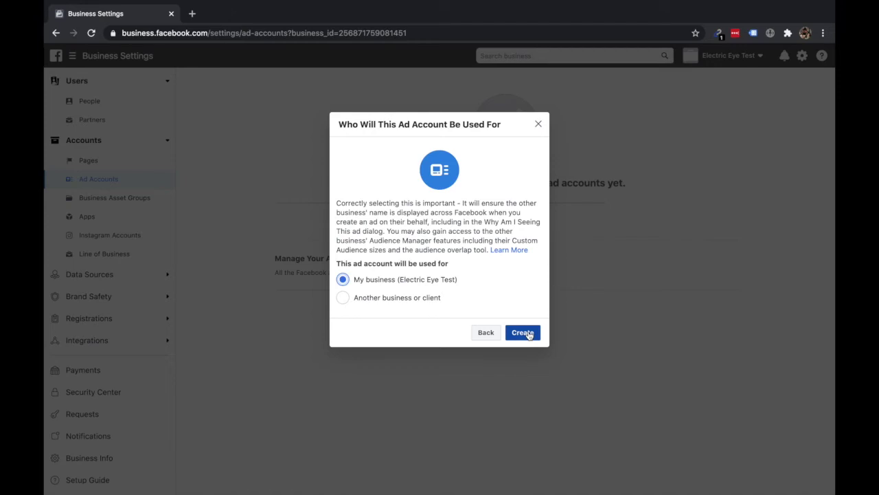
left_click(523, 333)
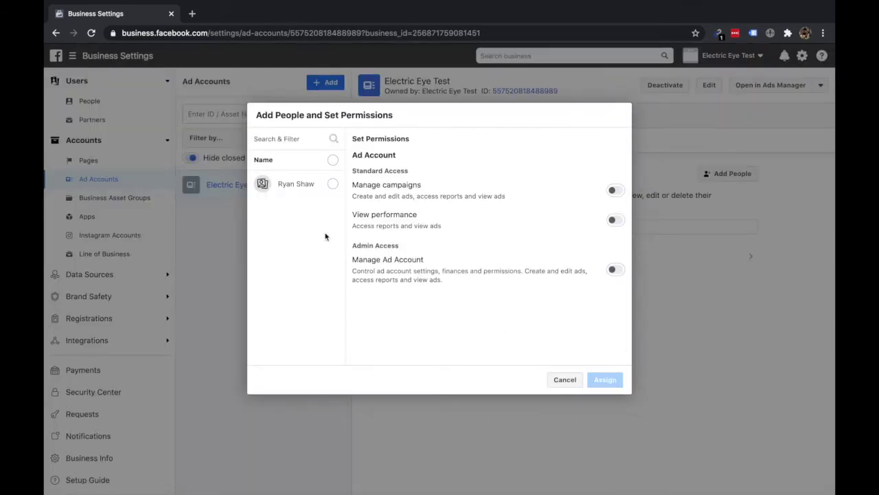
Step: Select the team member and grant campaign management plus Manage Ad Account permissions
left_click(333, 185)
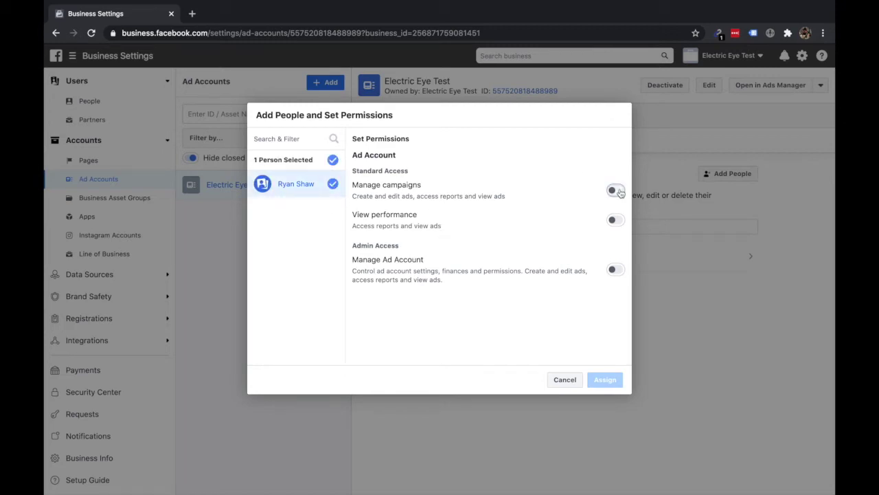
left_click(616, 191)
left_click(617, 270)
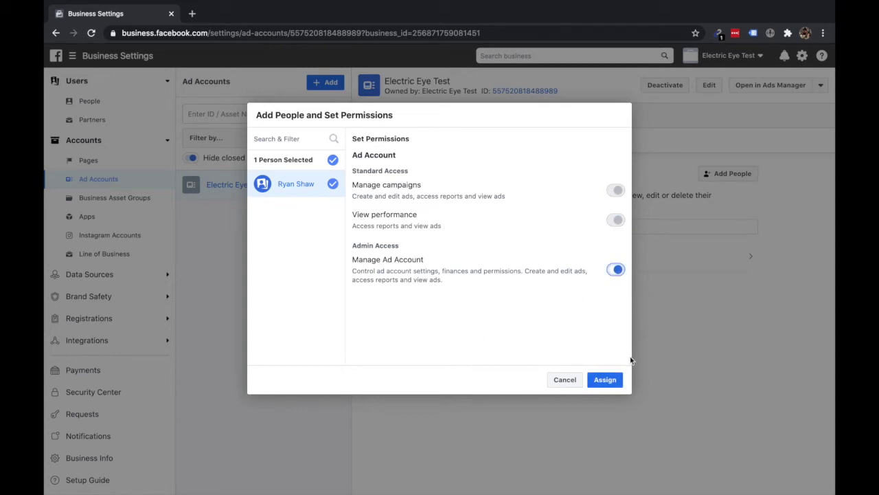
left_click(612, 382)
Step: Assign the access, select the new ad account's ID, and close the Nice work! notice
left_click(605, 380)
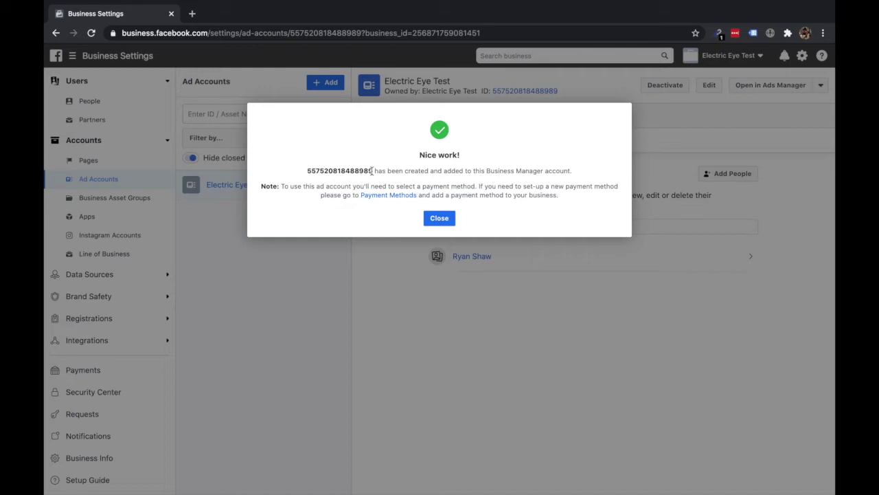
left_click_drag(372, 170, 289, 166)
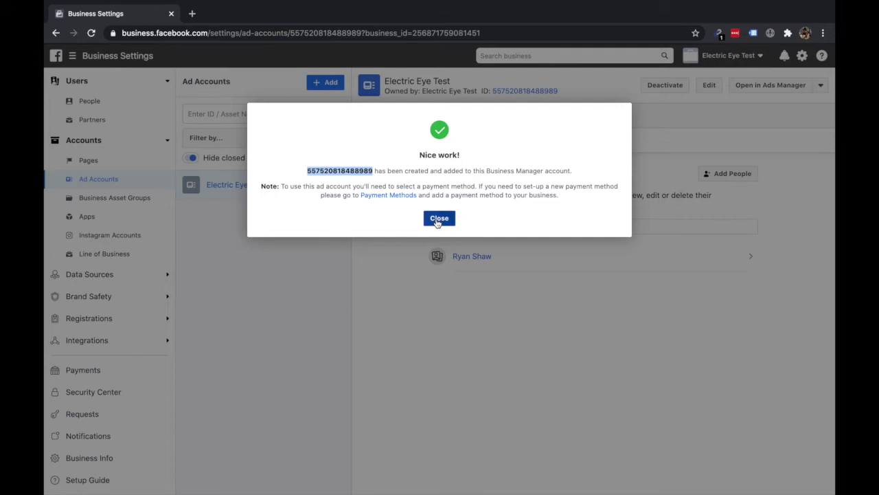
left_click(438, 218)
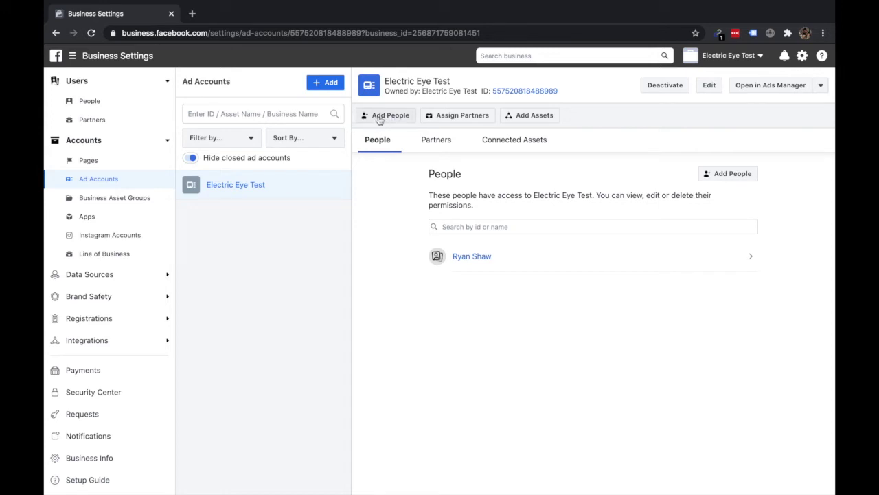
Step: Cancel Add People, switch to the People list, and start a new invitation with + Add
left_click(381, 116)
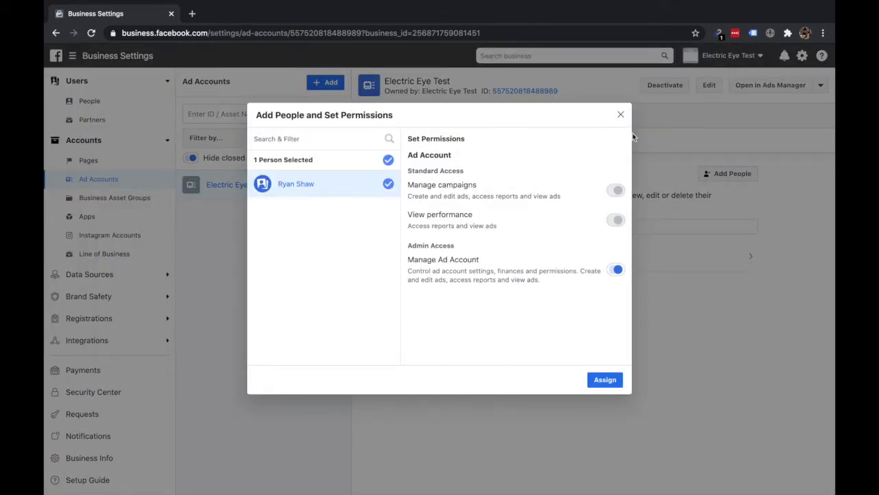
left_click(621, 114)
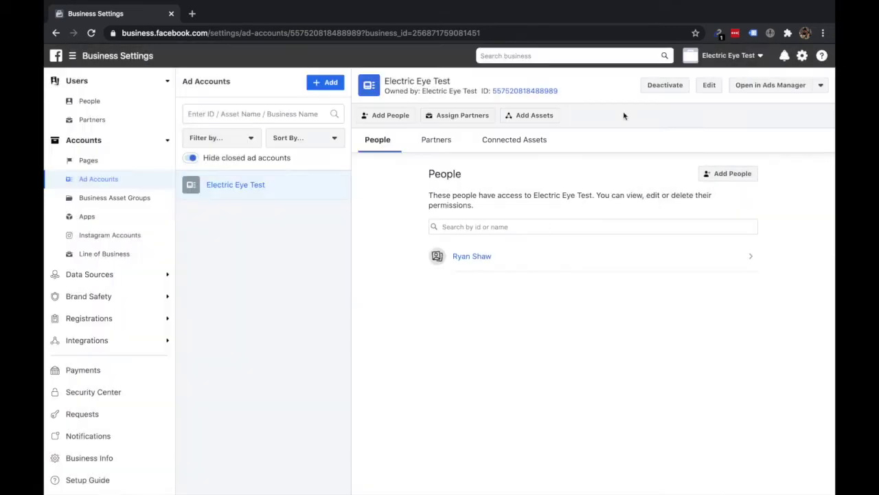
left_click(102, 101)
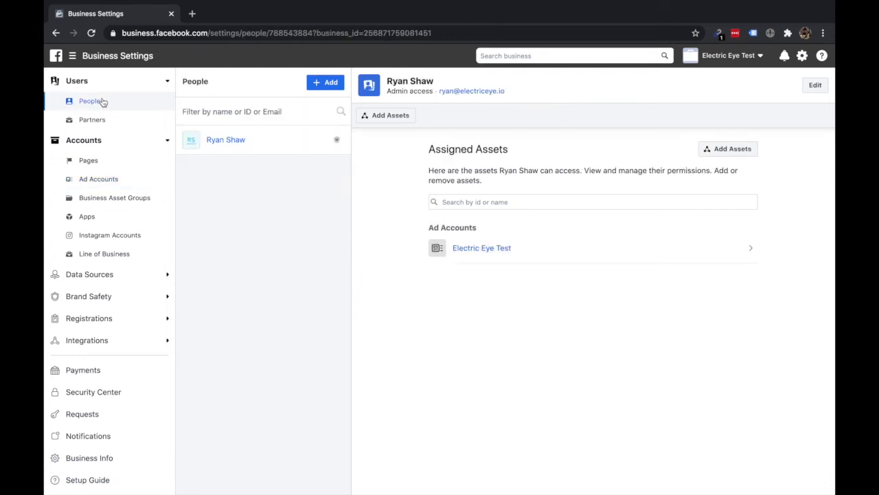
left_click(325, 82)
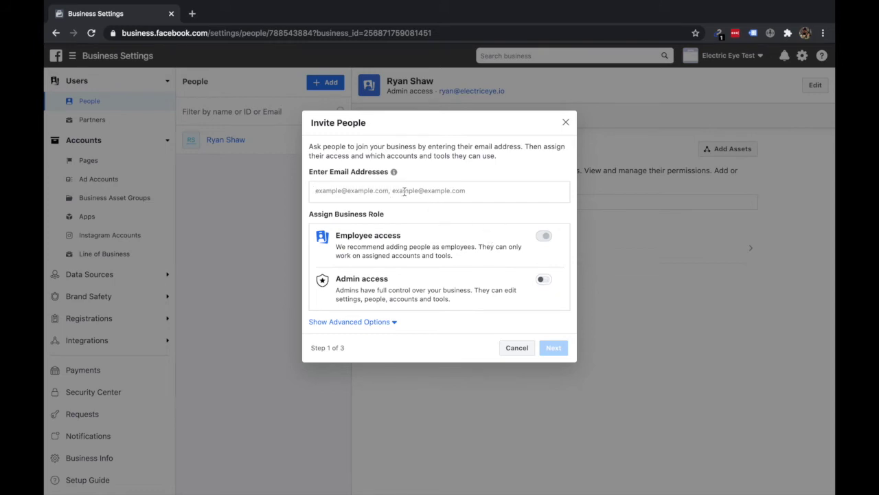
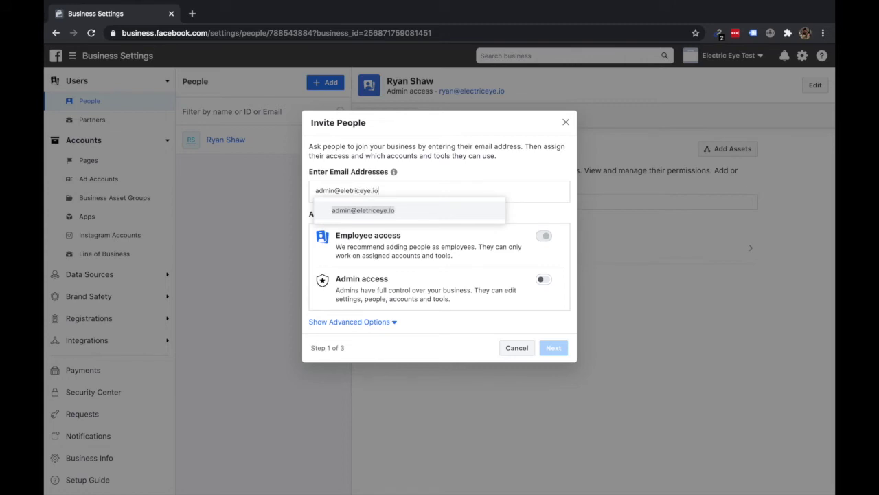
Step: Invite the new person's e-mail address with Admin access, then continue to asset assignment
key("Return")
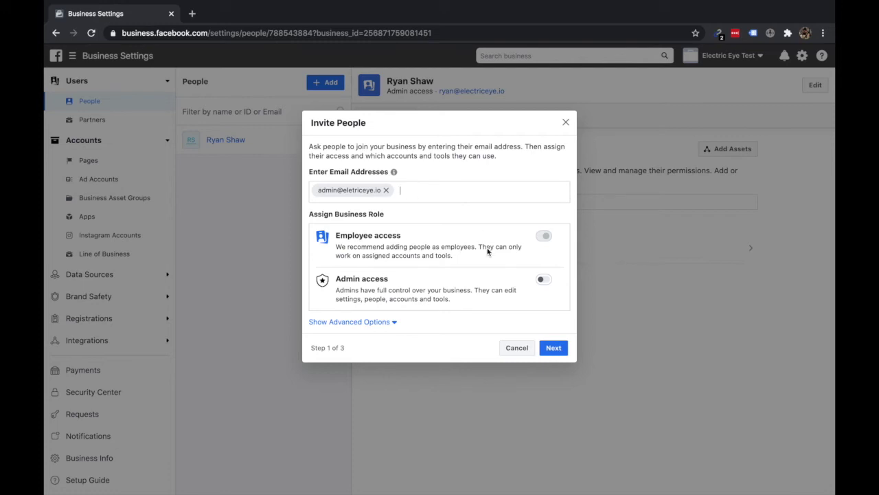
left_click(545, 281)
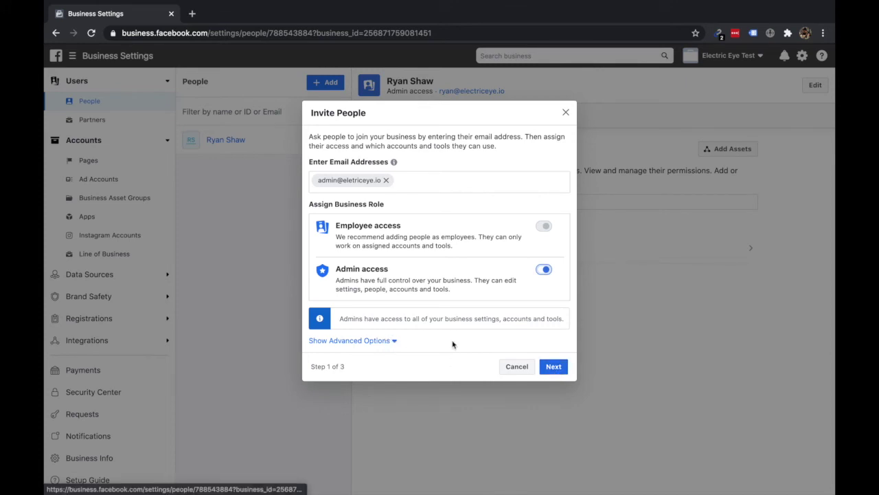
left_click(548, 368)
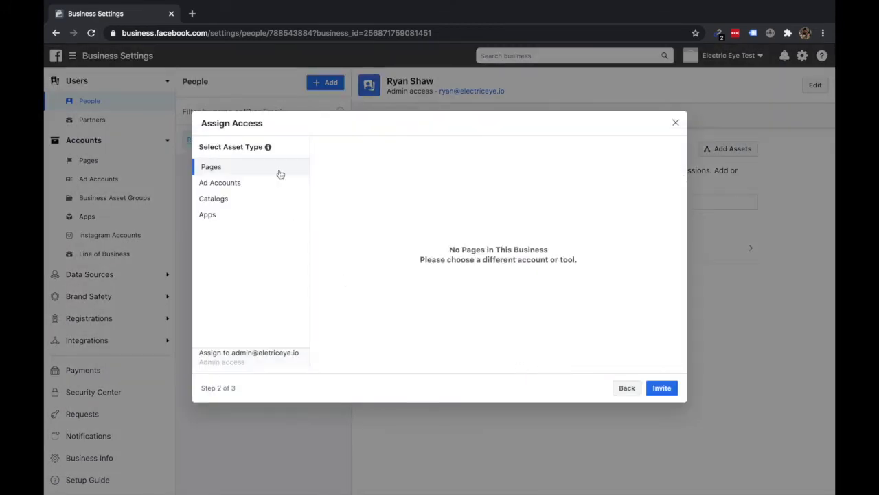
Step: Review the Ad Accounts, Catalogs and Apps asset types, then cancel the invitation unsent
left_click(229, 183)
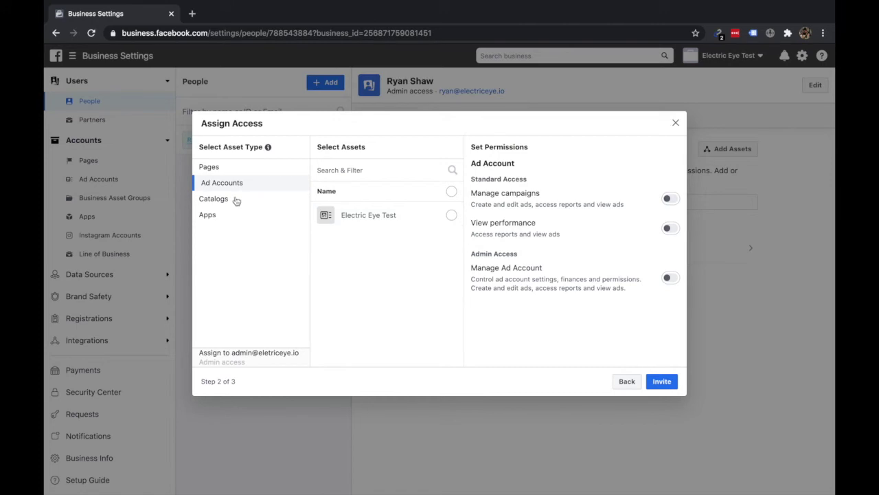
left_click(234, 199)
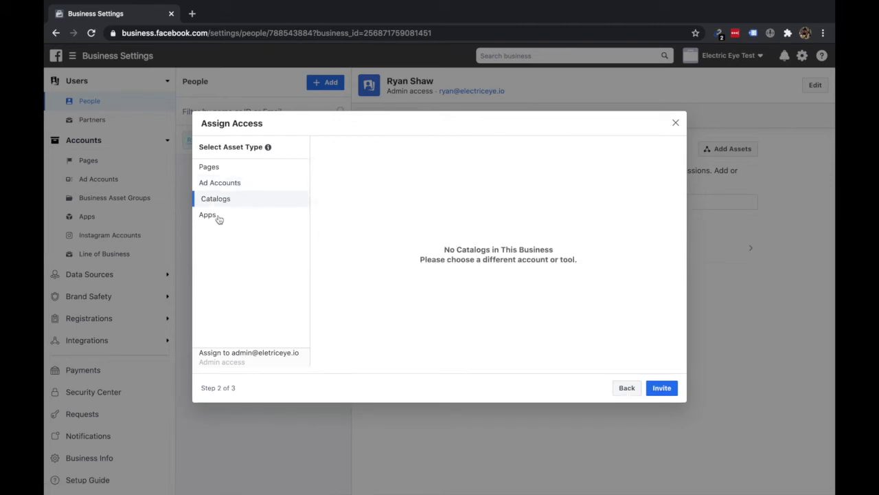
left_click(218, 215)
left_click(628, 390)
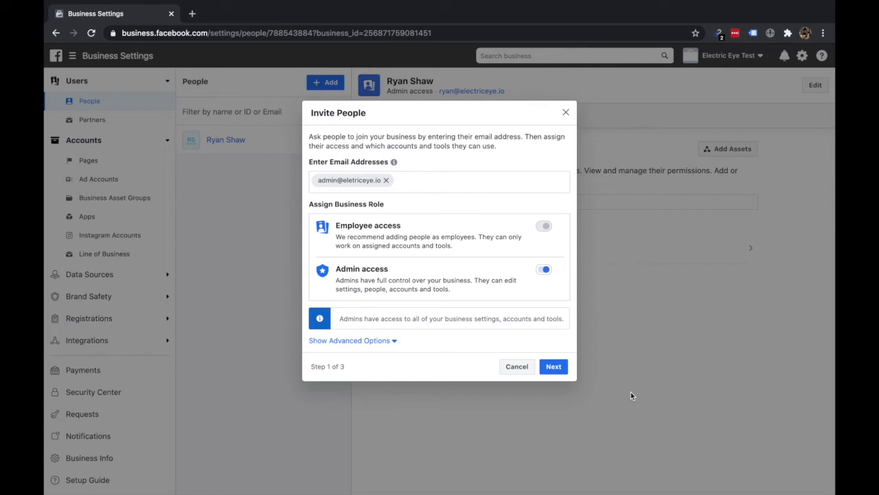
left_click(565, 112)
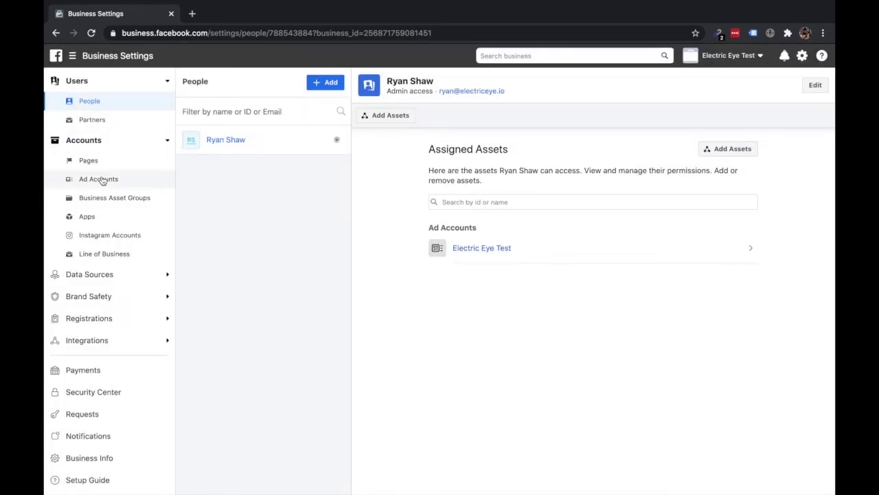
Step: Bring up the Add an Instagram Account dialog from the Instagram Accounts page
left_click(112, 237)
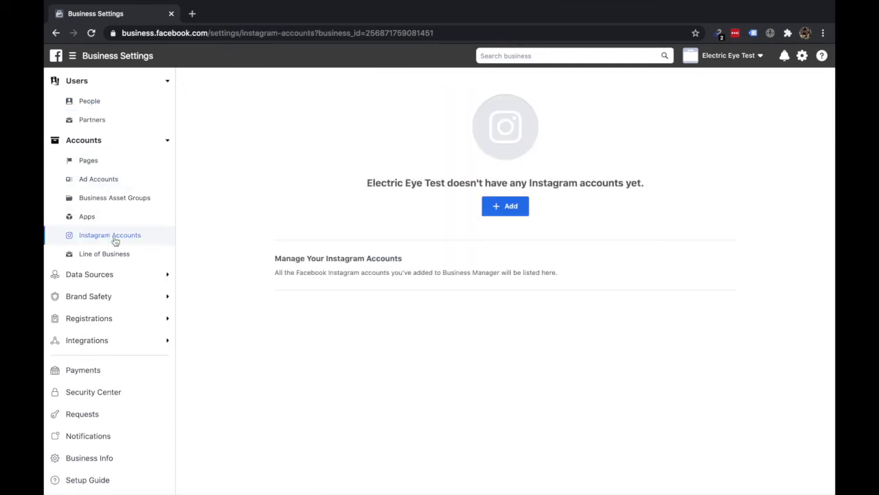
left_click(508, 209)
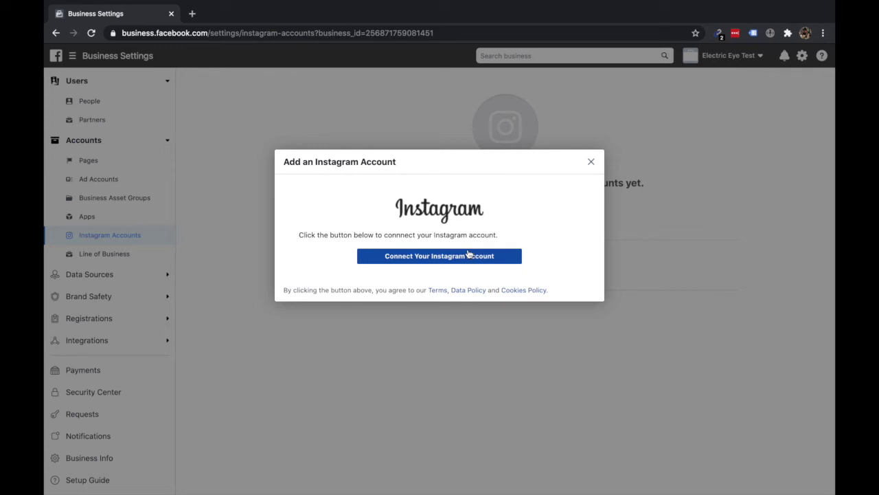
Step: Start the Instagram login, then close the login page and dismiss the add-account dialog
left_click(466, 259)
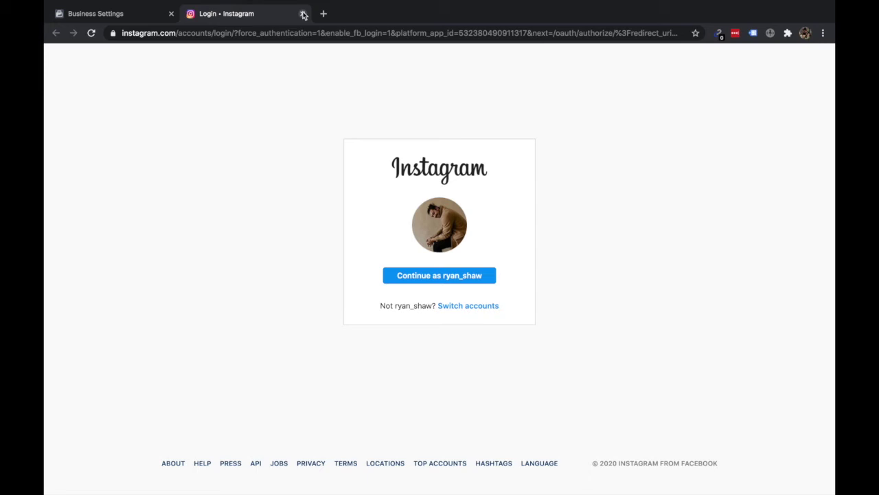
left_click(304, 14)
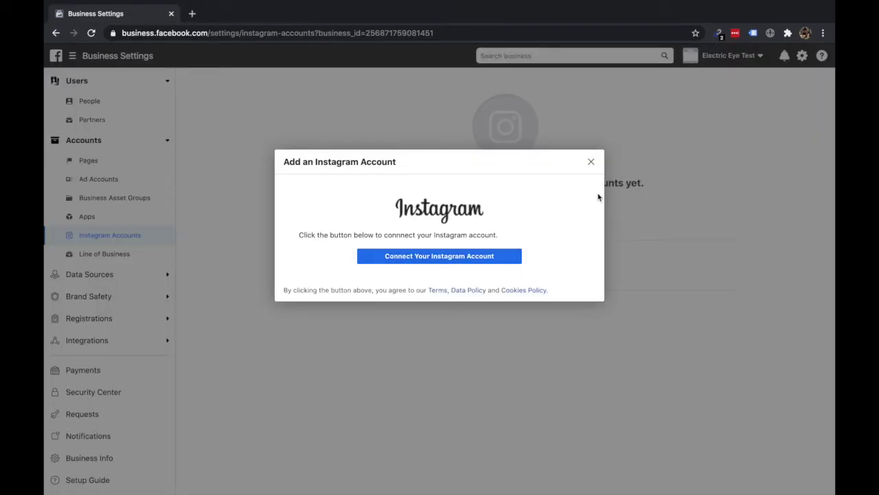
left_click(591, 163)
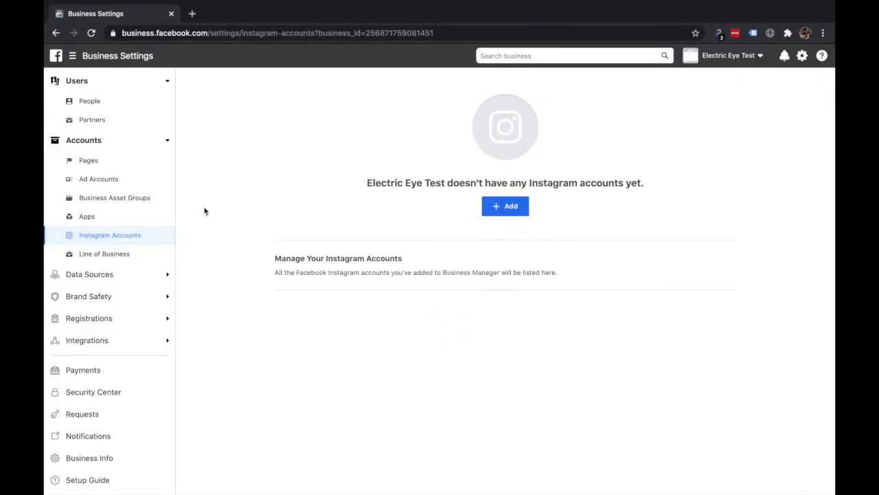
Step: Create a pixel named 'Electric Eye Test' under Data Sources > Pixels
left_click(165, 275)
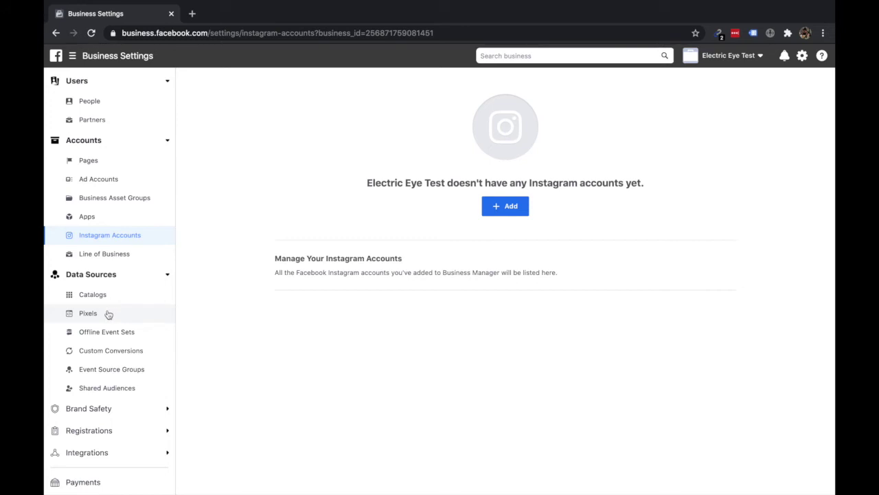
left_click(109, 313)
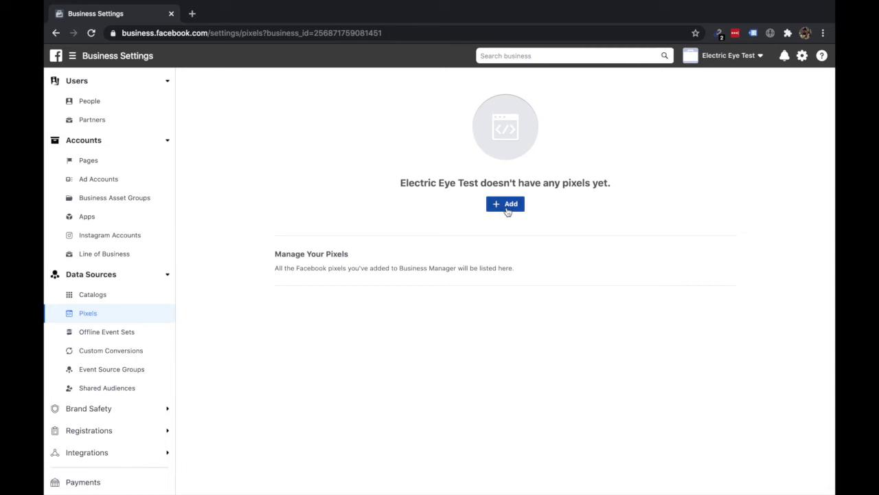
left_click(507, 206)
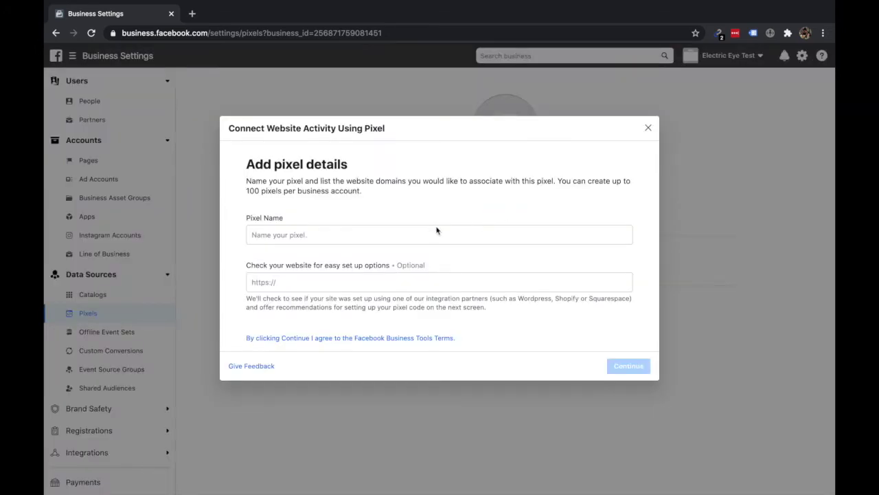
left_click(358, 234)
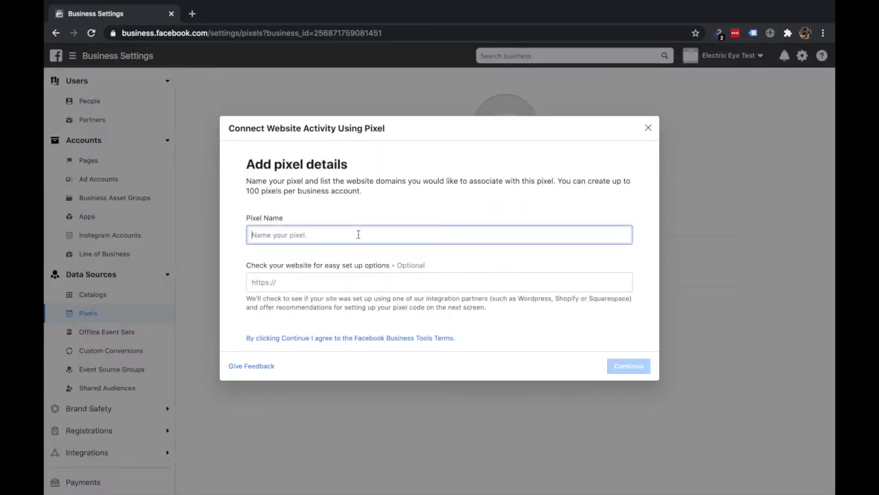
type("El")
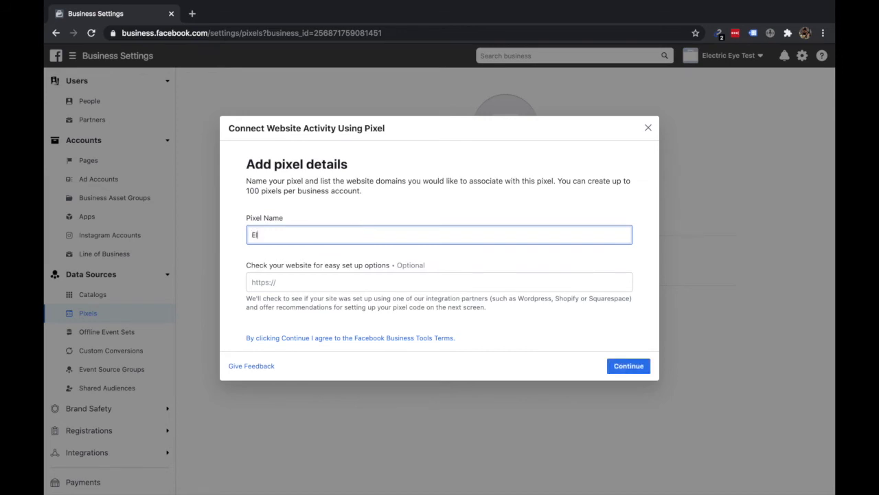
type("ectric Eye Test")
left_click(355, 281)
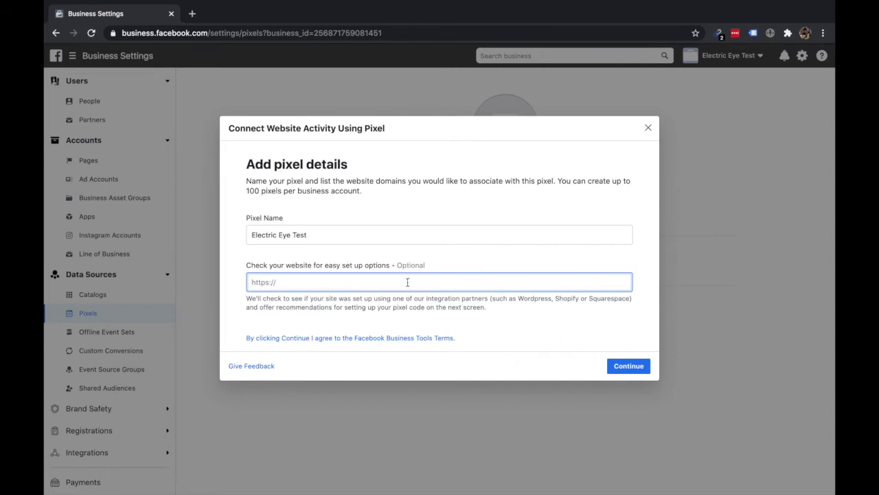
left_click(626, 368)
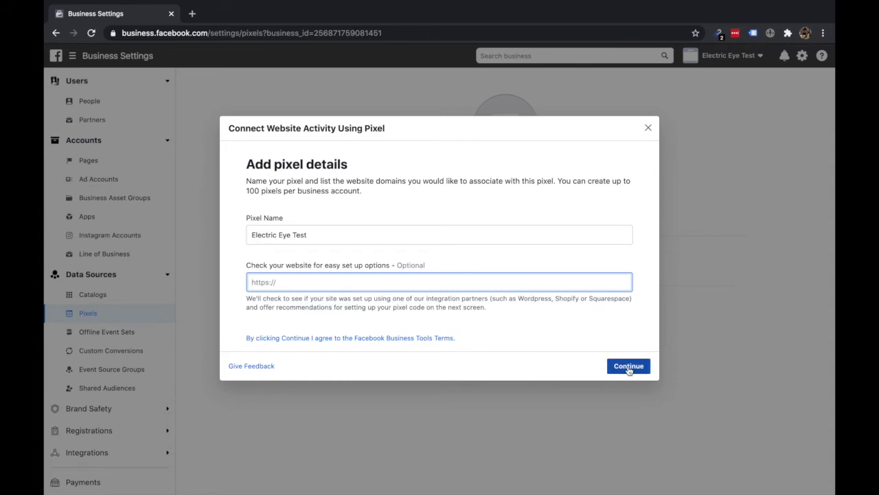
left_click(627, 369)
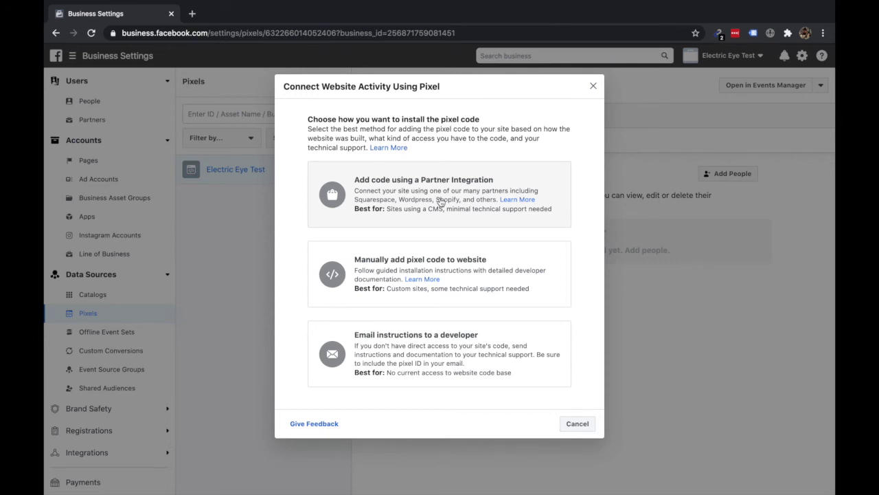
Step: Install the pixel code via Partner Integration, choosing Shopify as the partner
left_click(440, 202)
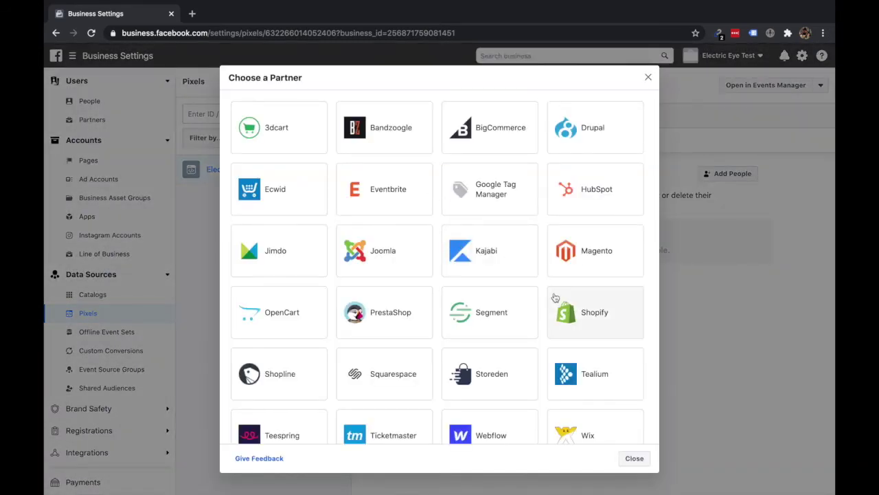
left_click(582, 313)
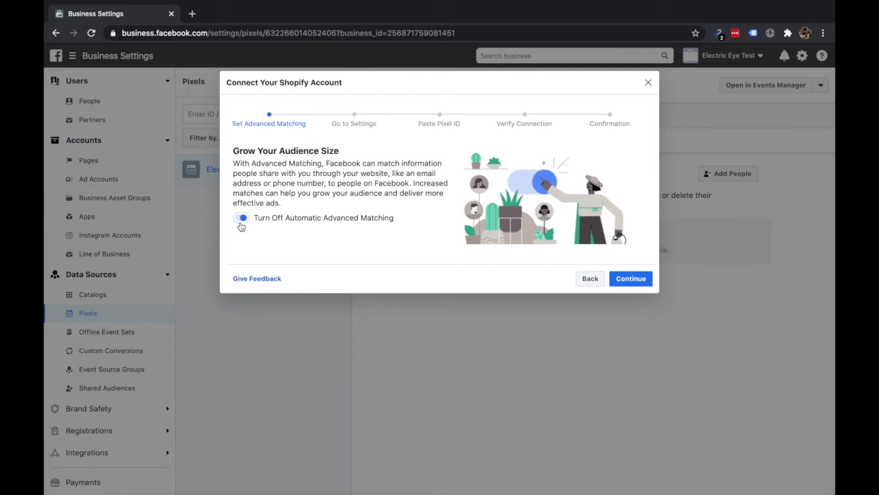
Step: Keep automatic advanced matching on and proceed to the Shopify settings instructions
left_click(242, 219)
left_click(243, 219)
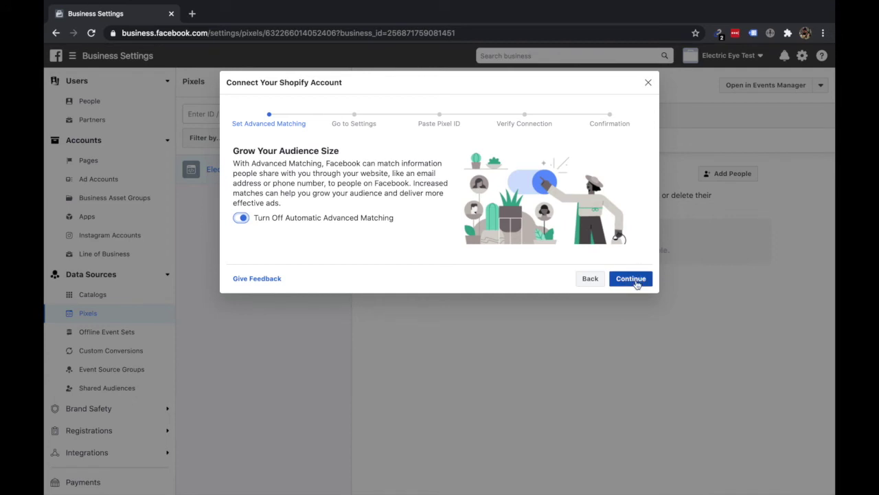
left_click(630, 279)
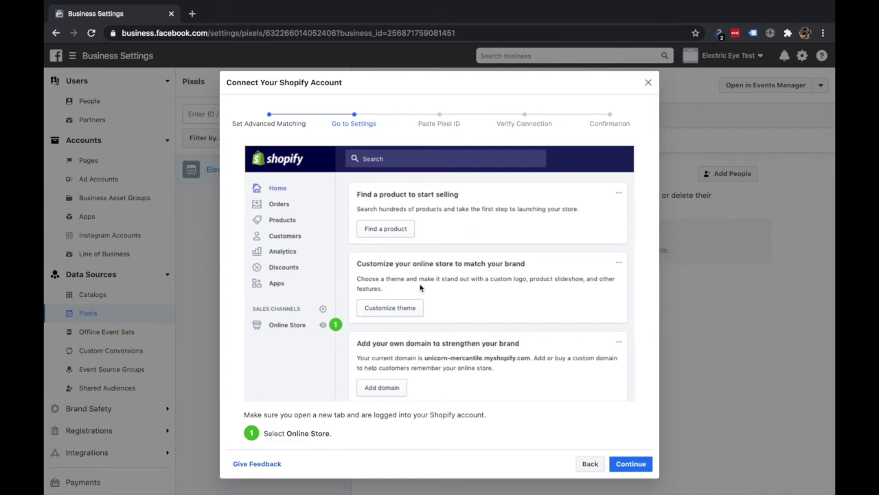
scroll(420, 287, "down", 1)
scroll(528, 366, "up", 1)
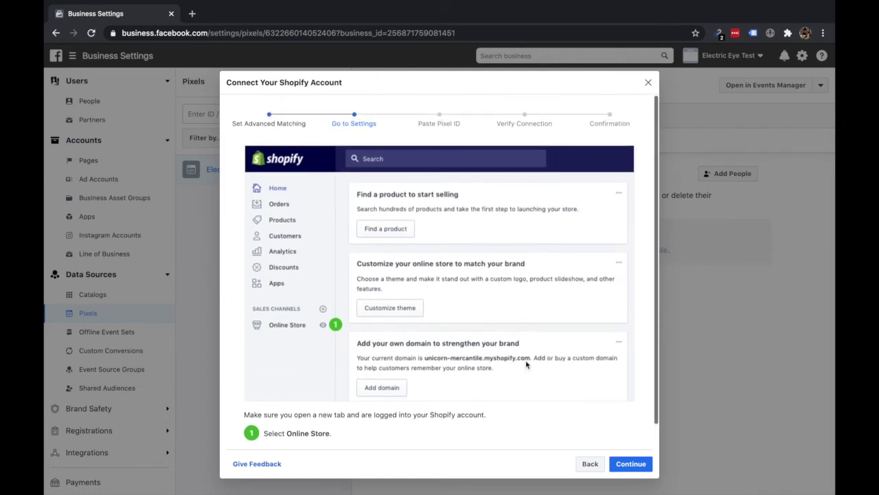
Step: Copy the pixel ID at the Paste Pixel ID step, reach verification, then close the setup
left_click(628, 467)
scroll(485, 308, "down", 3)
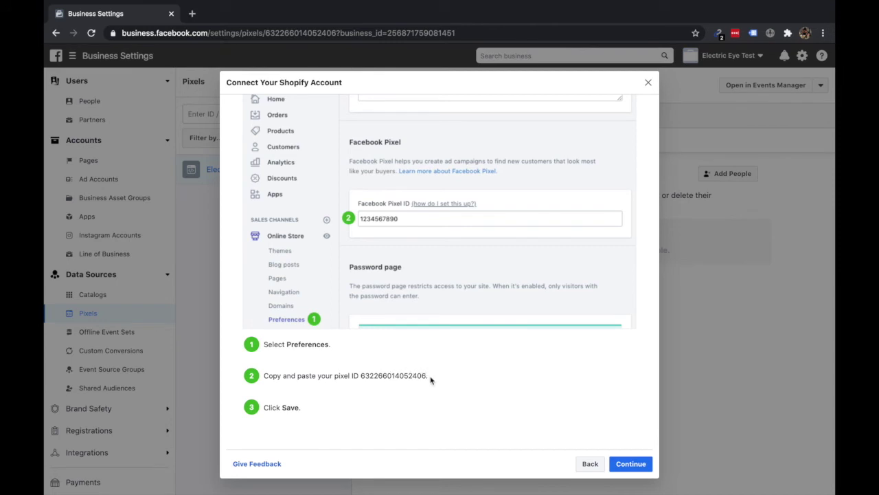
left_click_drag(427, 372, 360, 372)
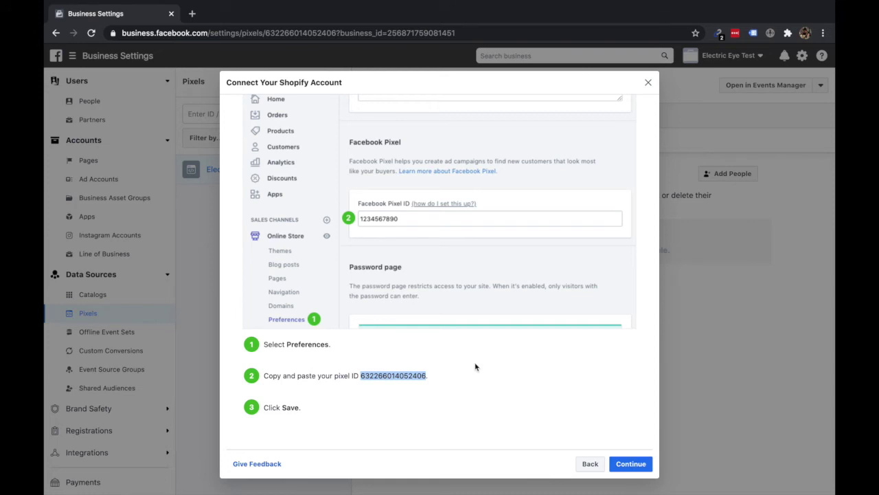
scroll(534, 336, "up", 3)
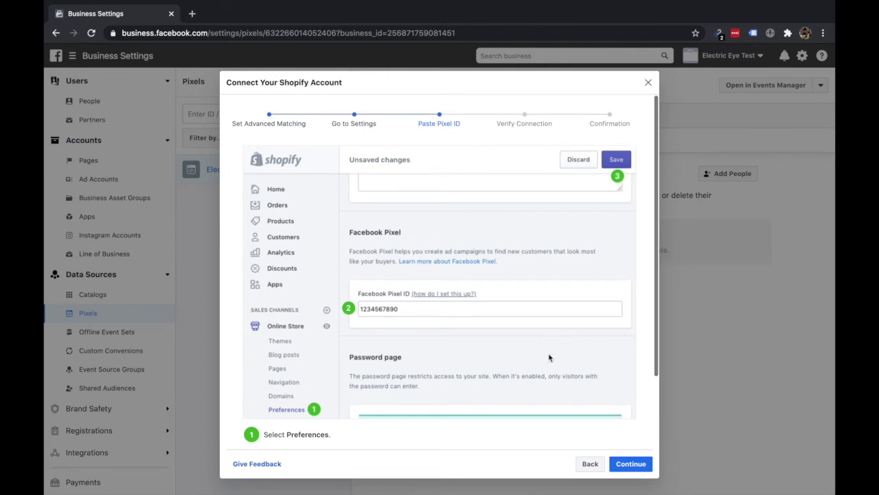
left_click(619, 465)
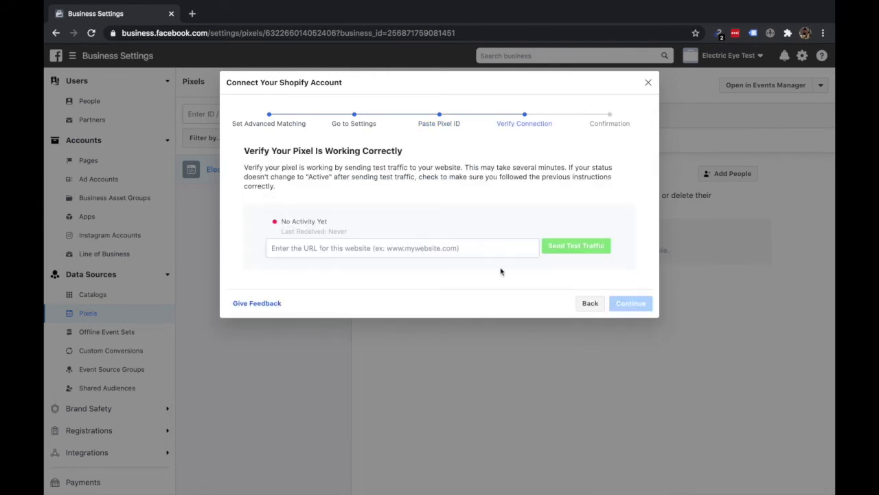
left_click(648, 83)
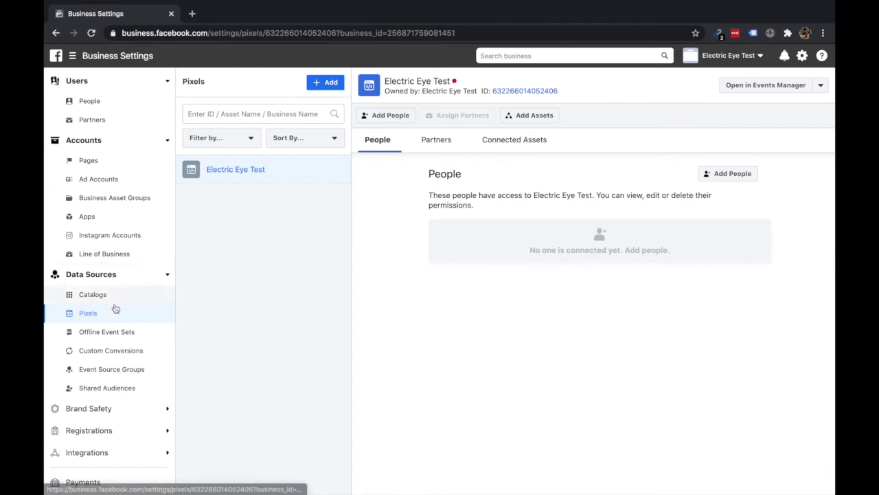
Step: Add the Electric Eye Test ad account as a connected asset of the pixel
left_click(520, 145)
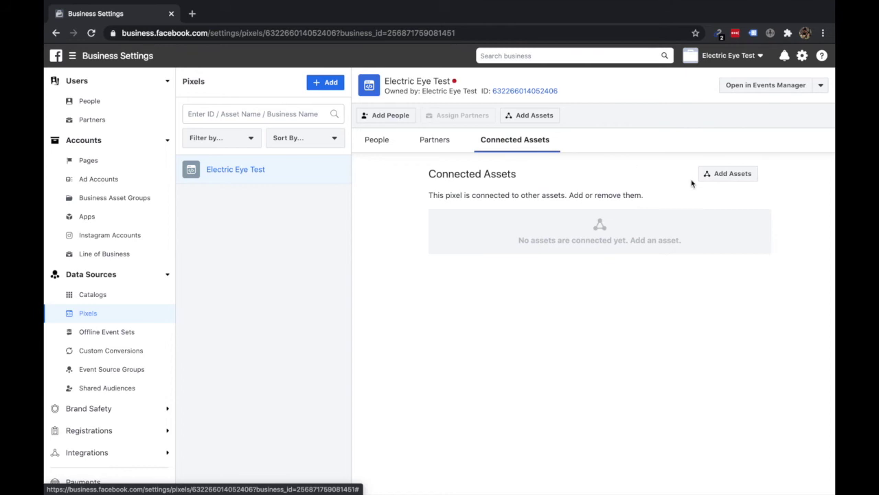
left_click(714, 177)
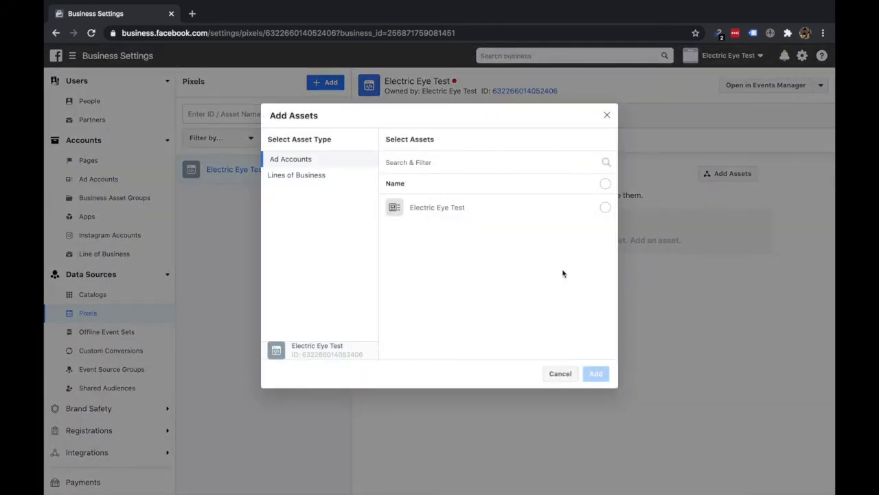
left_click(605, 208)
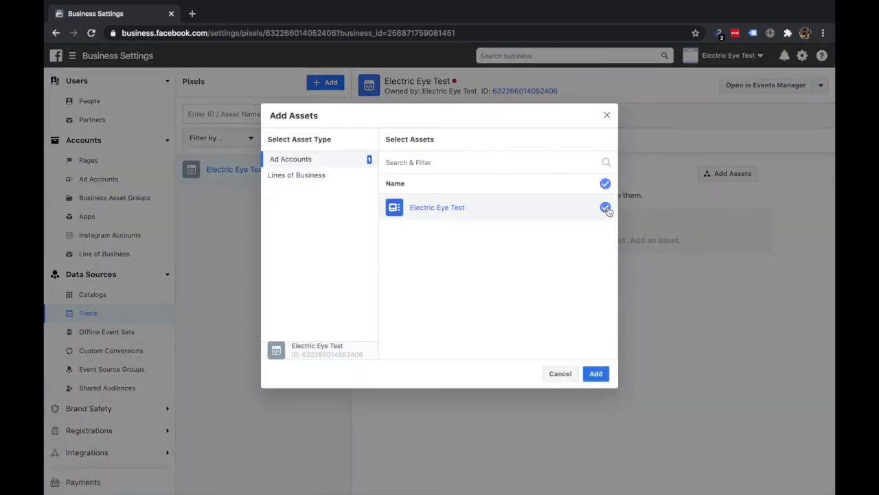
left_click(595, 374)
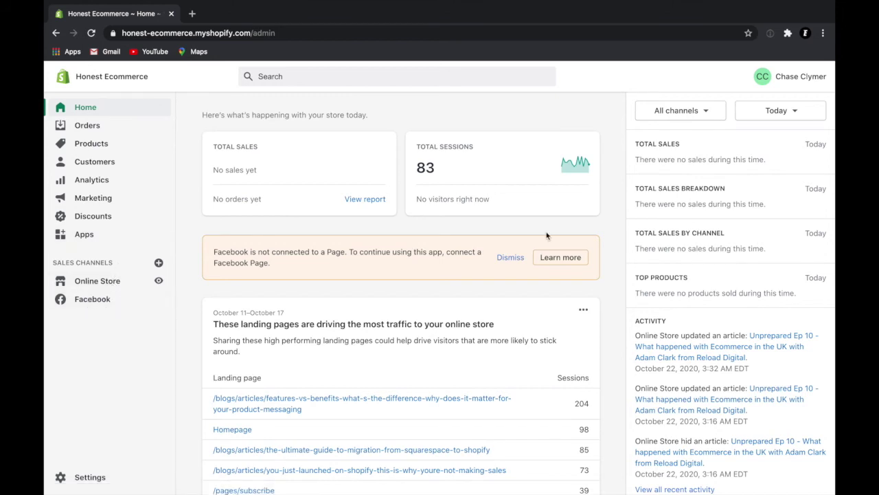
Step: Go to Online Store > Preferences and choose Set up Facebook under Facebook Pixel
left_click(104, 283)
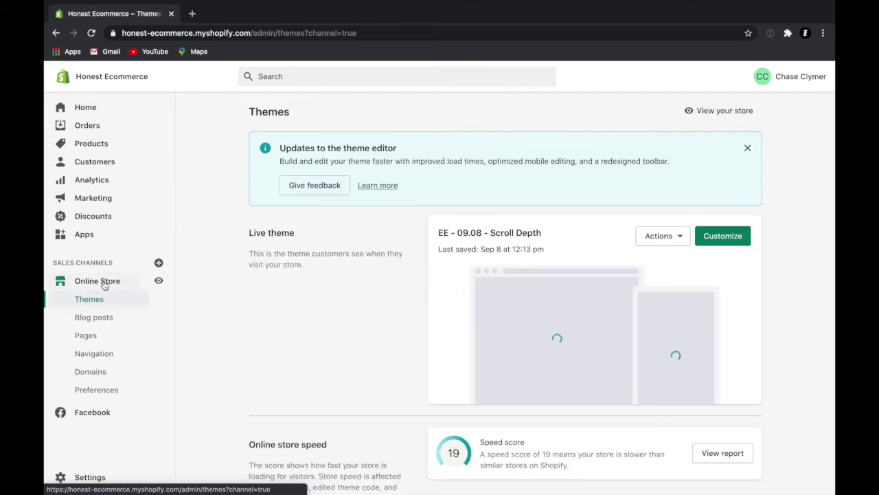
left_click(104, 390)
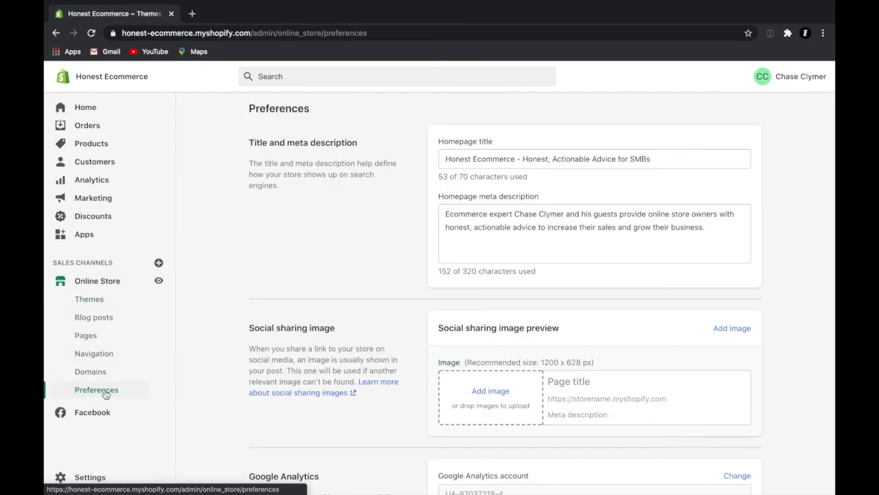
scroll(458, 306, "down", 5)
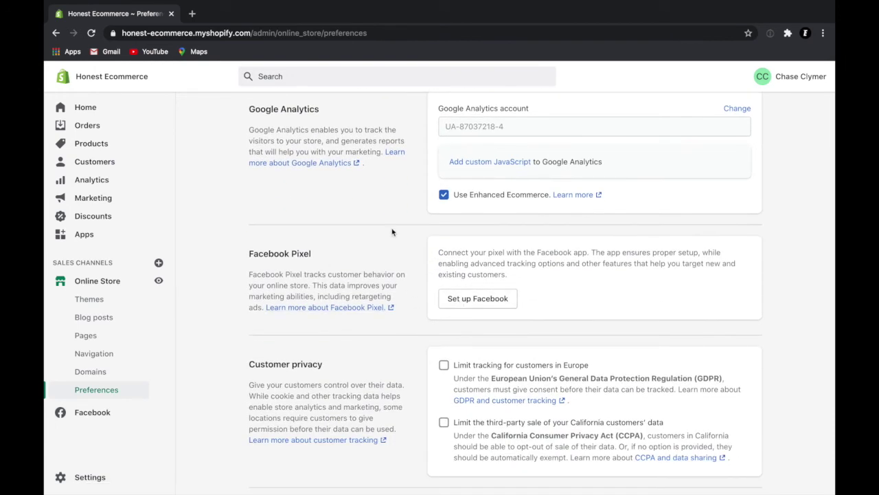
left_click(486, 306)
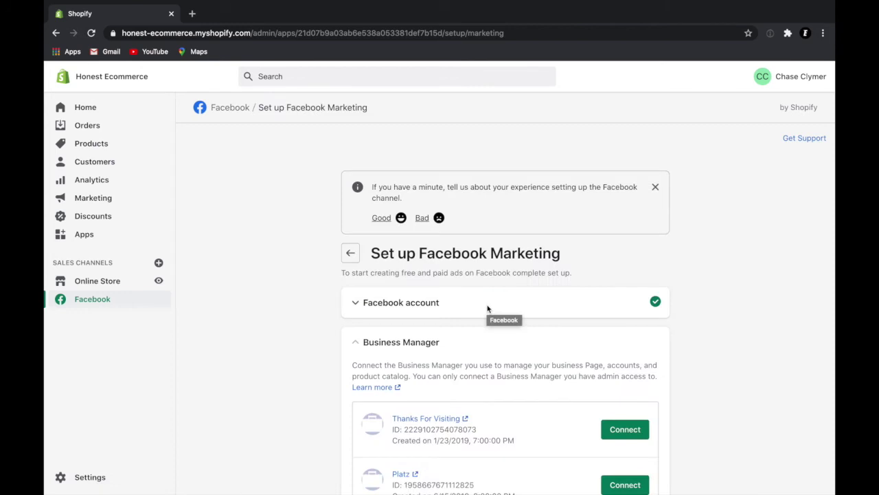
Step: Expand and collapse the Facebook account details to check which account is connected
scroll(440, 334, "down", 1)
scroll(439, 330, "down", 3)
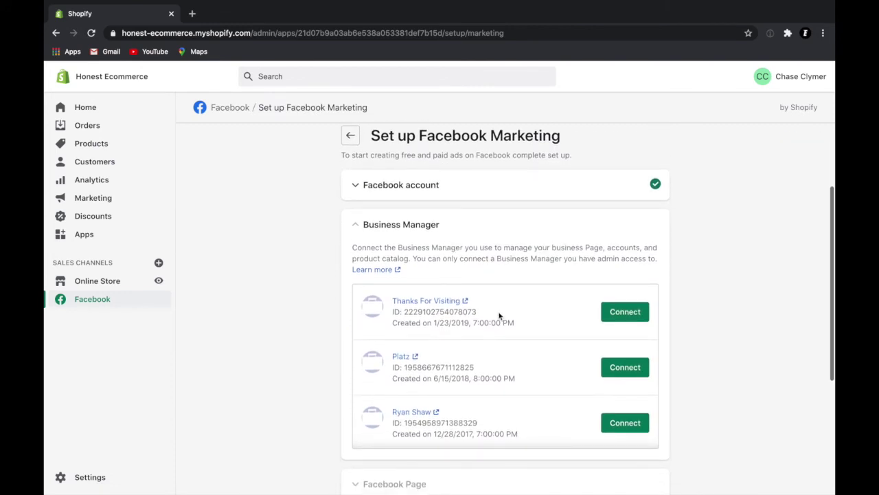
scroll(500, 316, "up", 3)
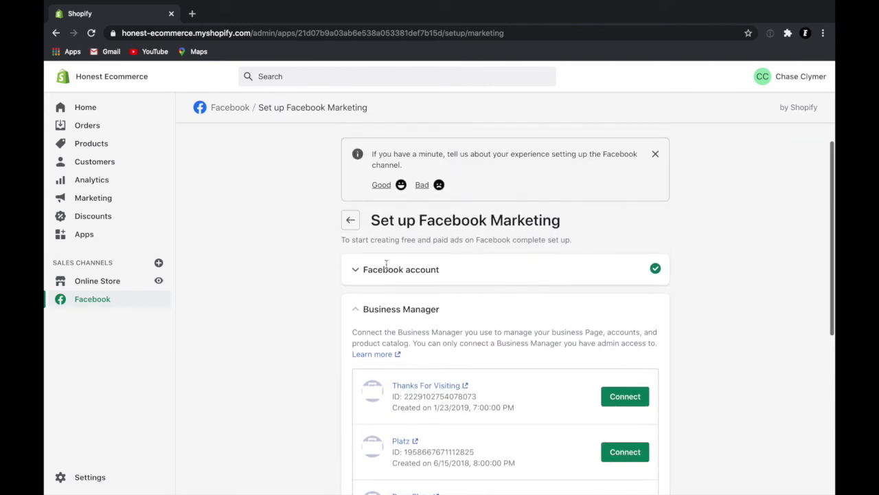
left_click(367, 274)
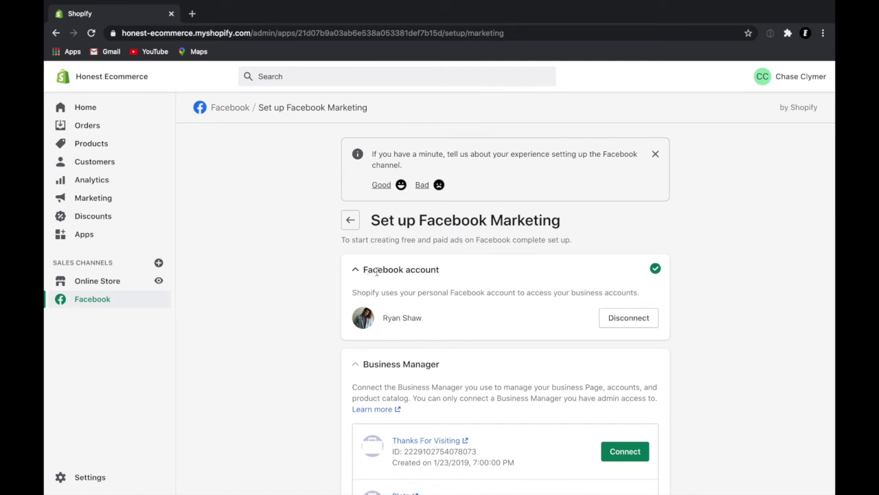
left_click(356, 272)
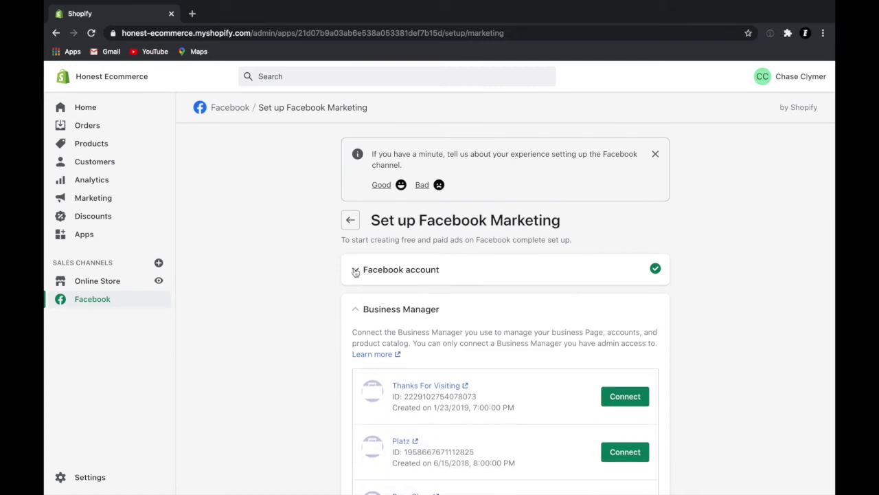
Step: Look through the Business Manager list and connect Electric Eye
scroll(416, 332, "down", 3)
scroll(415, 332, "down", 4)
scroll(417, 335, "down", 5)
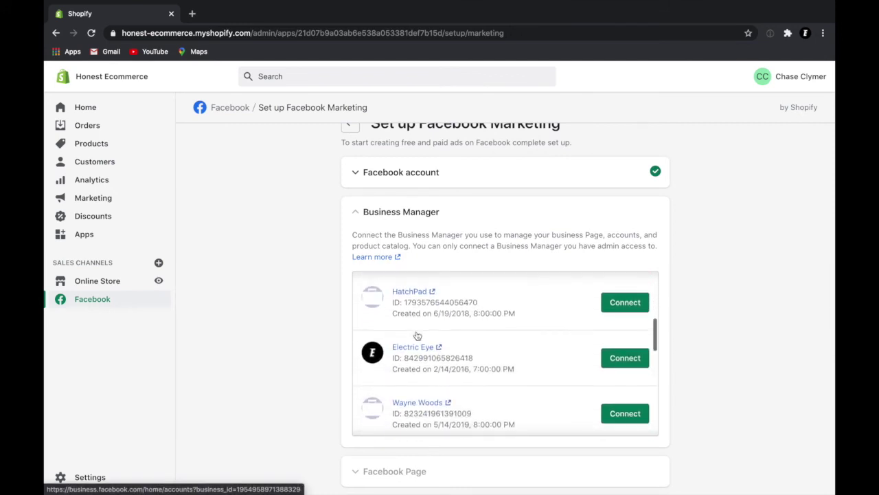
scroll(416, 334, "down", 3)
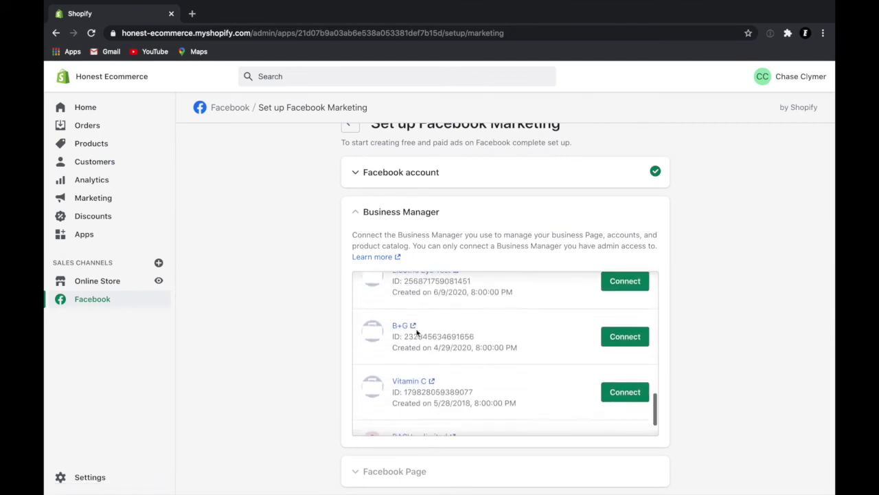
scroll(416, 335, "up", 2)
scroll(416, 333, "up", 2)
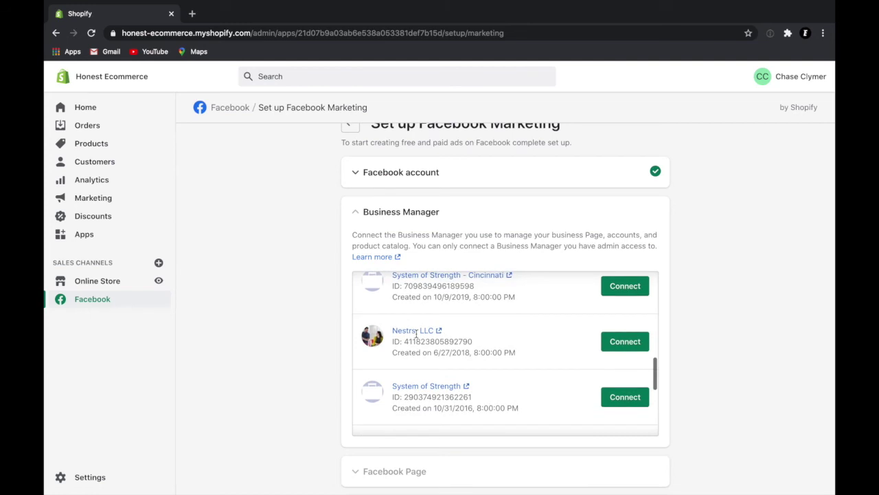
scroll(416, 333, "down", 4)
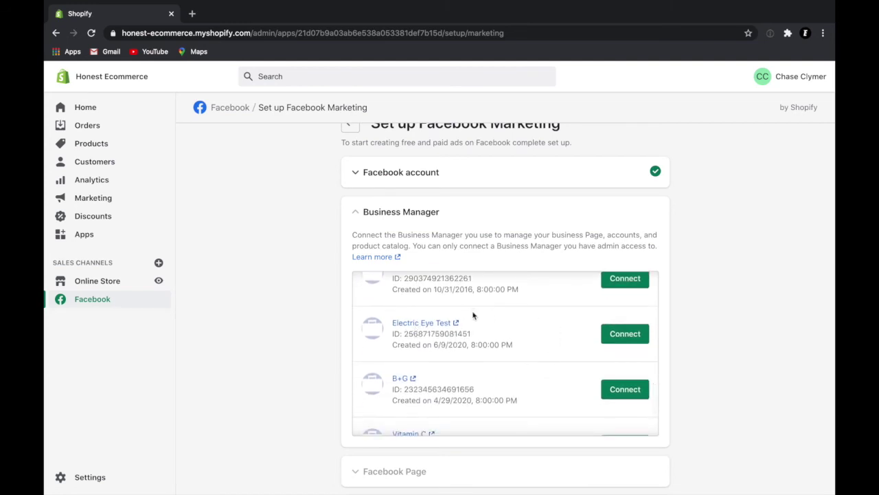
scroll(526, 355, "up", 1)
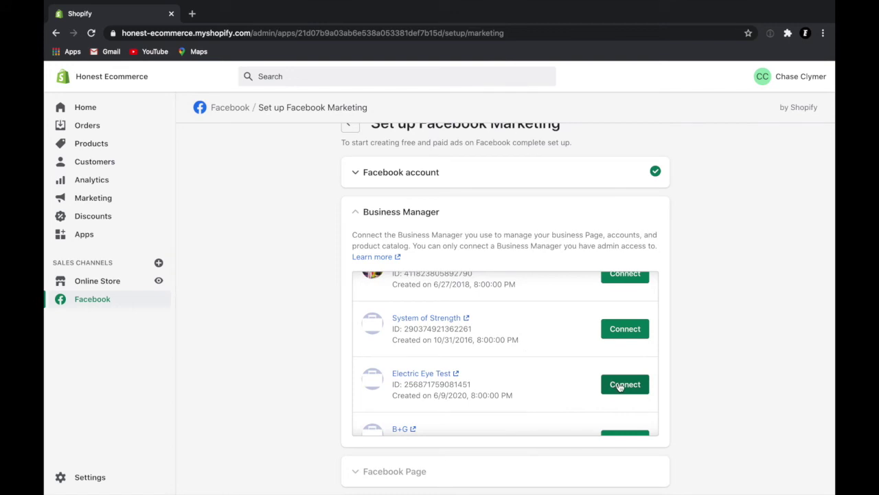
scroll(619, 386, "up", 3)
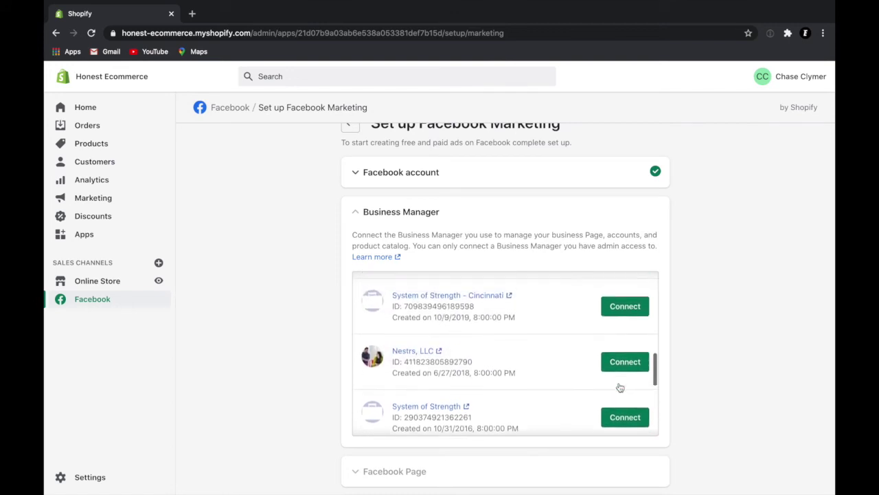
scroll(619, 387, "up", 2)
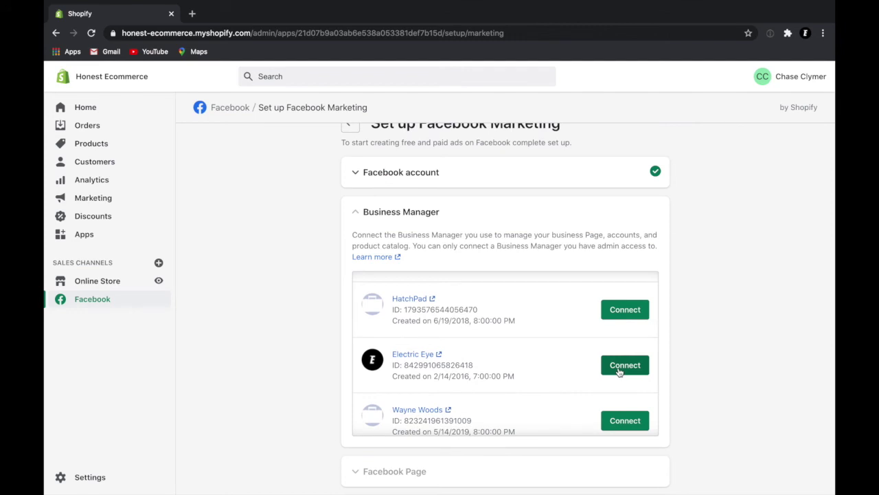
left_click(619, 369)
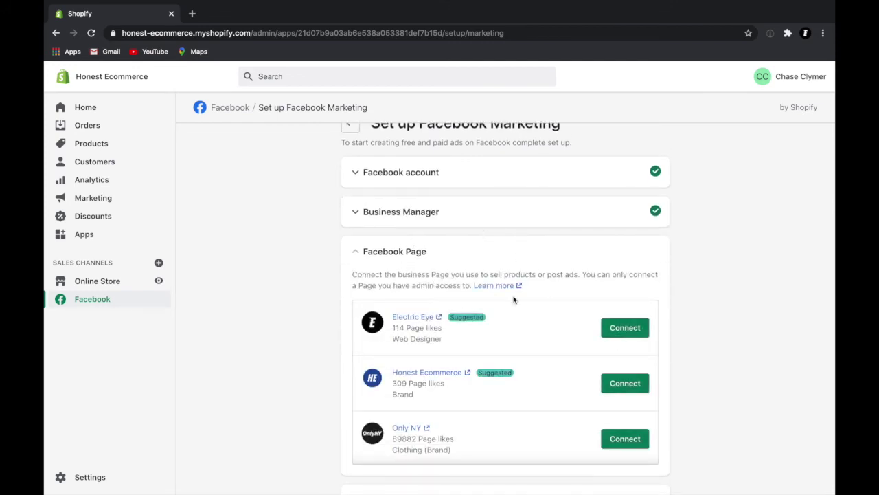
Step: Connect the Honest Ecommerce Facebook Page and the Honest Ecommerce ad account
scroll(514, 299, "down", 2)
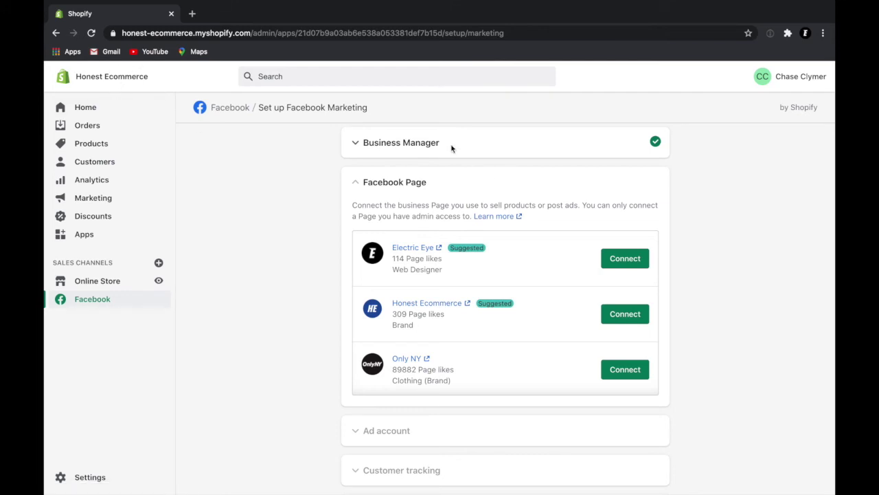
left_click(621, 318)
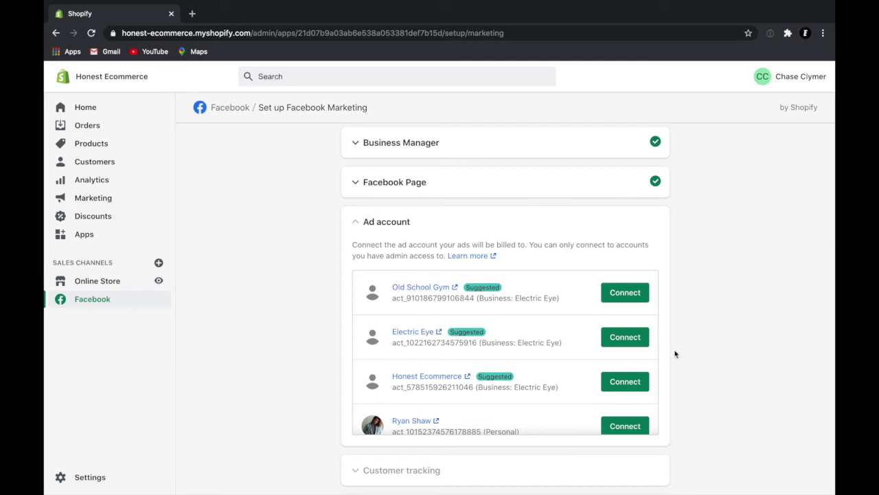
scroll(675, 354, "down", 1)
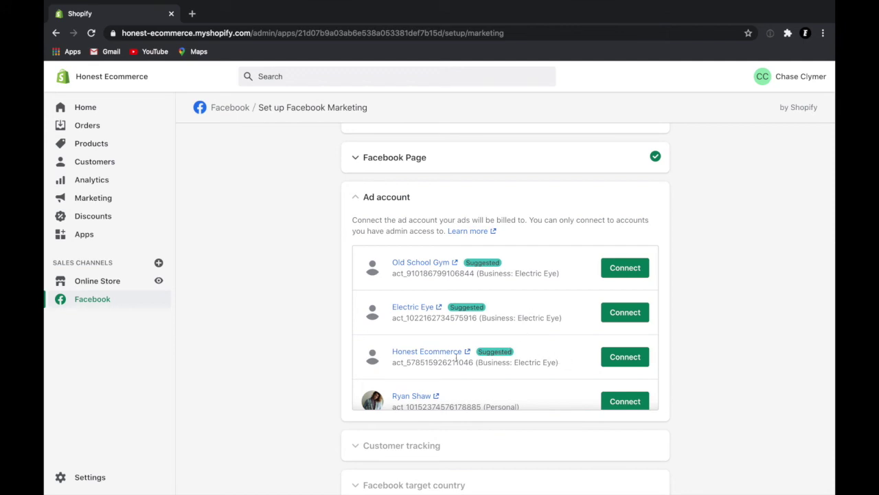
left_click(627, 361)
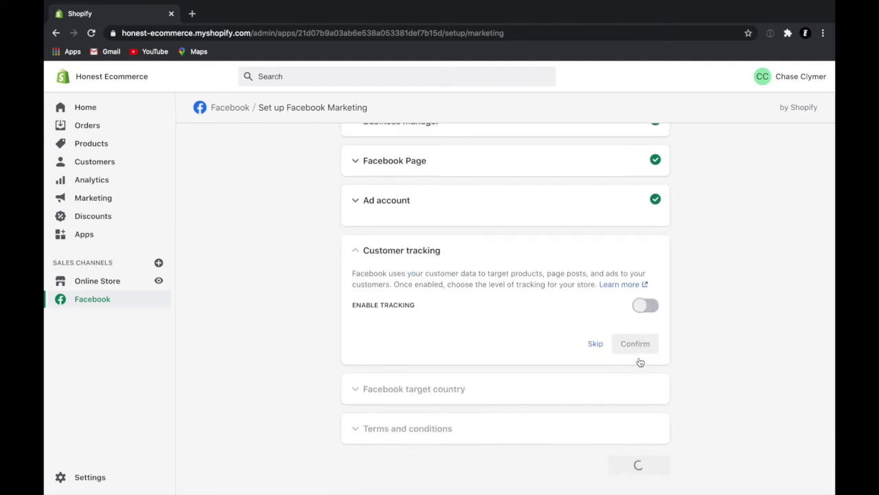
Step: Enable customer tracking, target United States, accept the terms, and finish setup
left_click(648, 307)
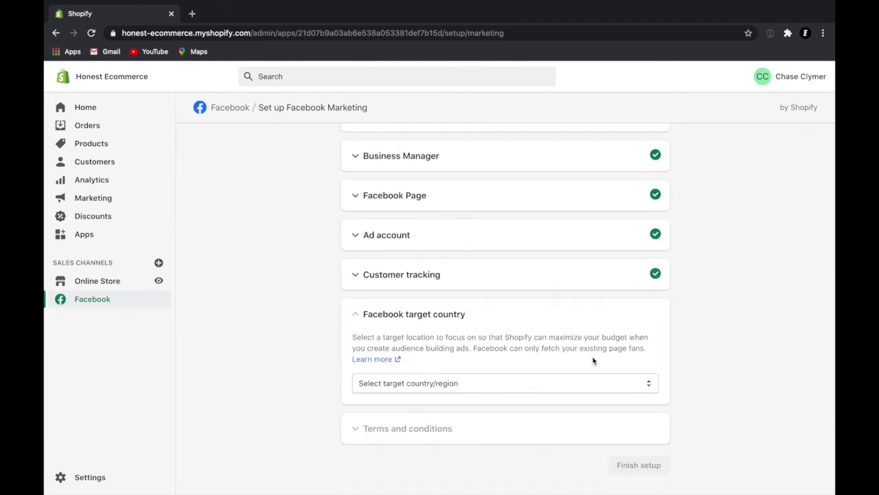
left_click(586, 389)
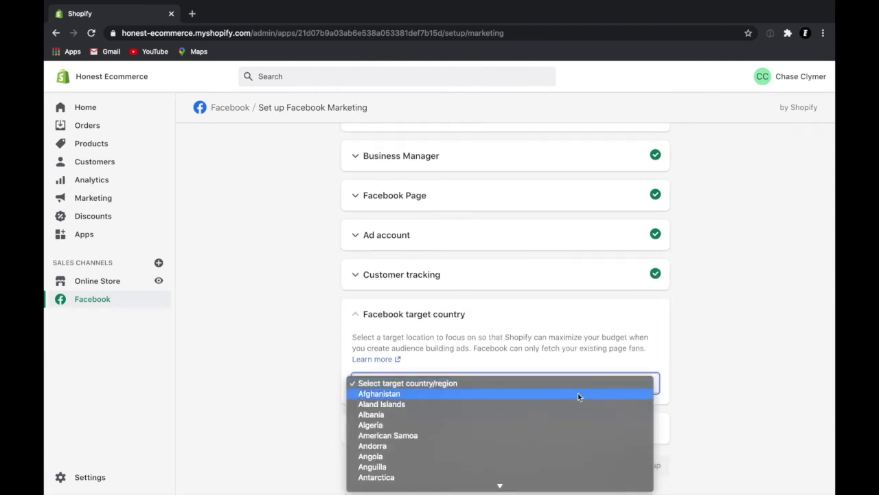
type("united")
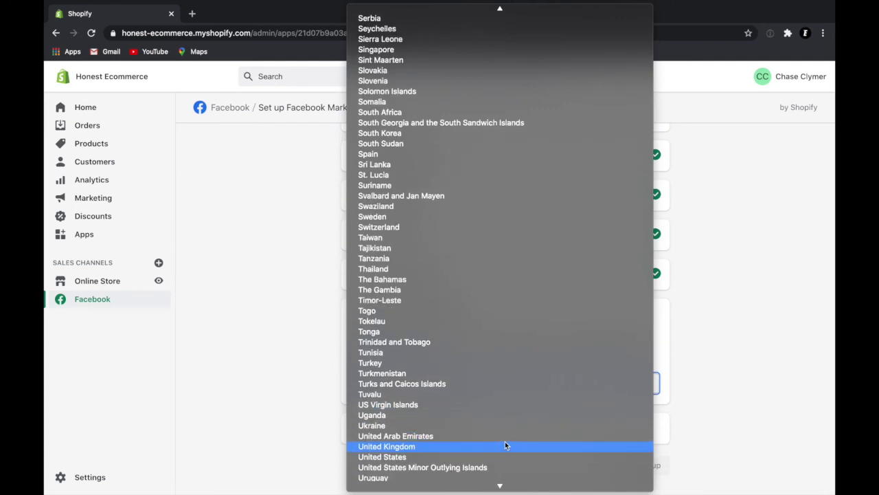
left_click(499, 457)
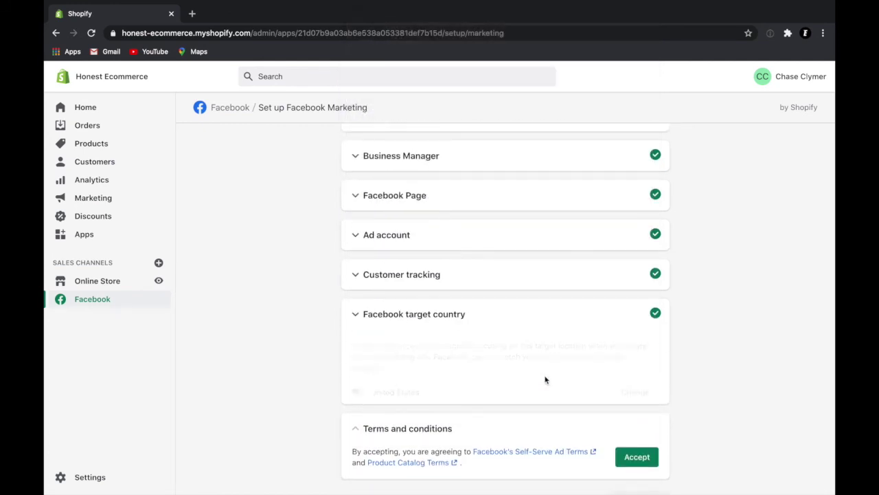
left_click(632, 424)
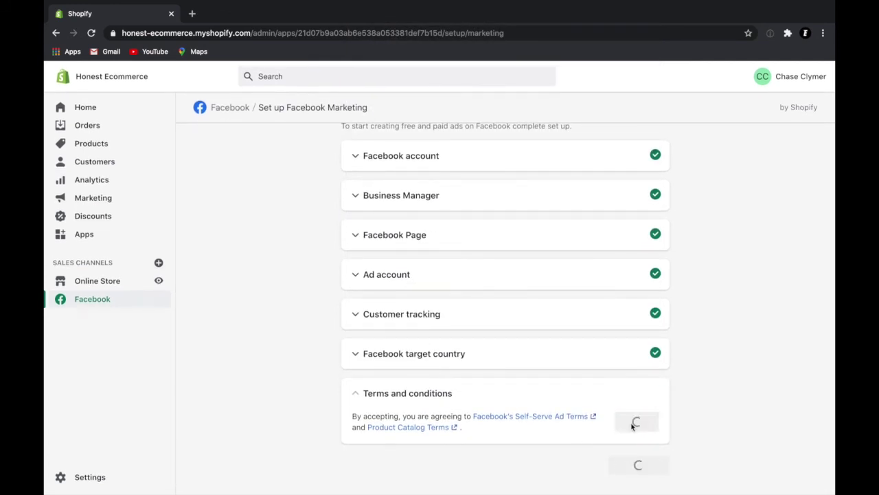
left_click(636, 464)
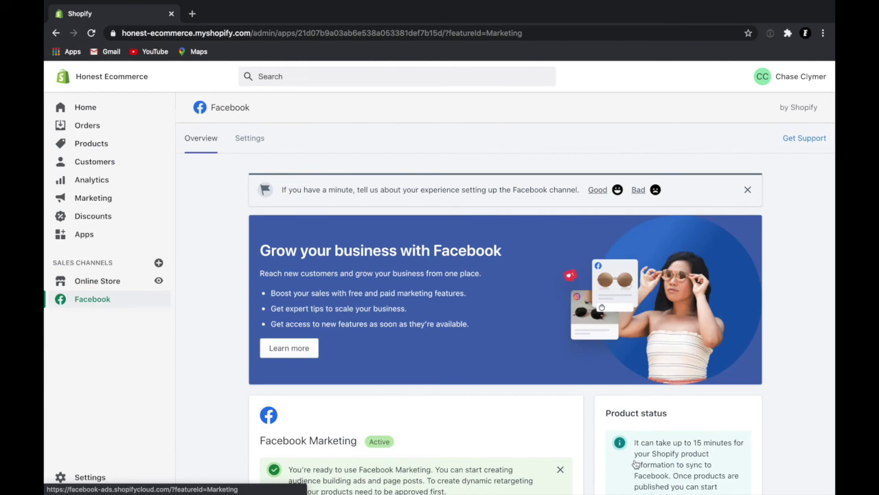
Step: Scroll through the Facebook channel Overview cards, including Facebook Shop and Instagram Shopping
scroll(603, 443, "down", 4)
scroll(603, 443, "down", 2)
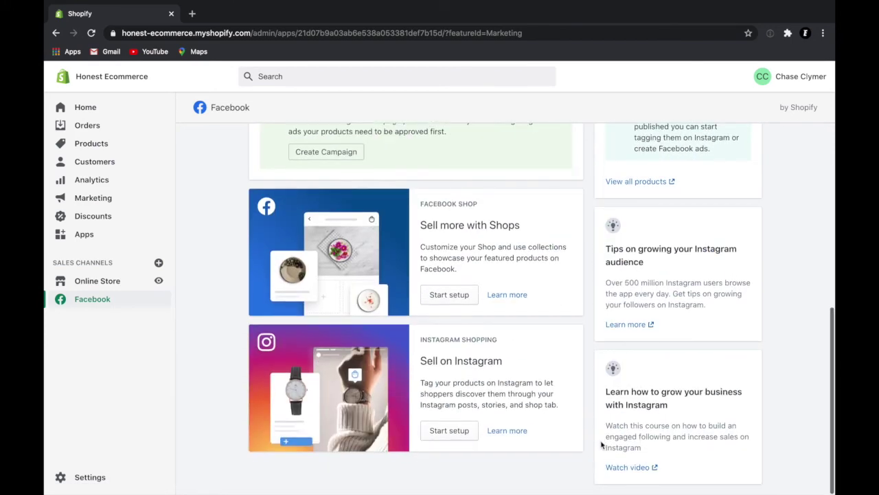
scroll(520, 268, "up", 3)
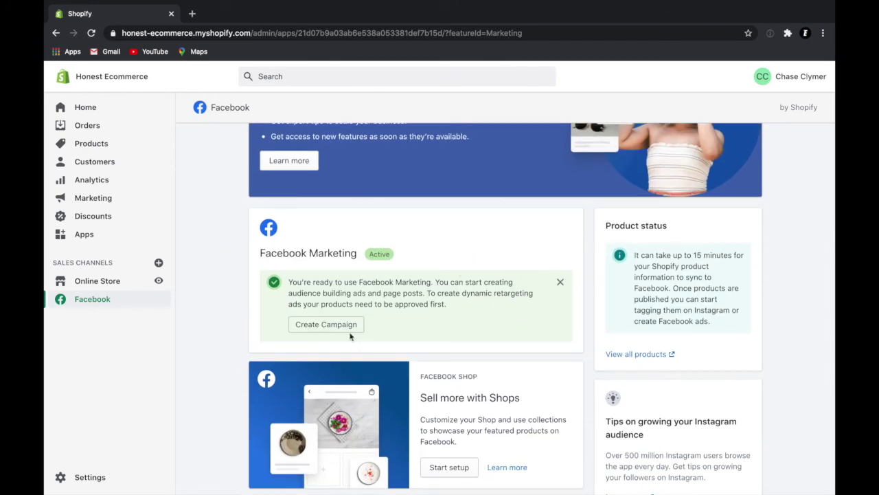
scroll(497, 306, "down", 5)
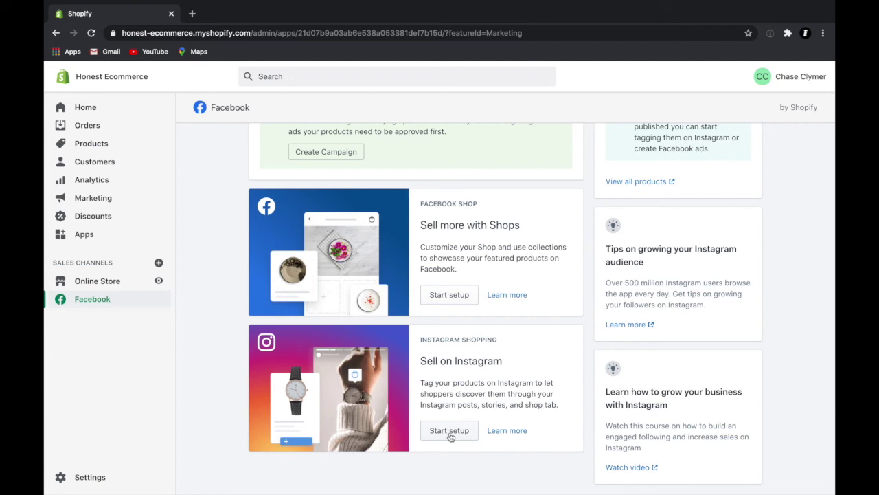
Step: Go from the Online Store preferences to the Facebook sales channel's Settings
left_click(107, 283)
left_click(107, 391)
scroll(517, 359, "down", 5)
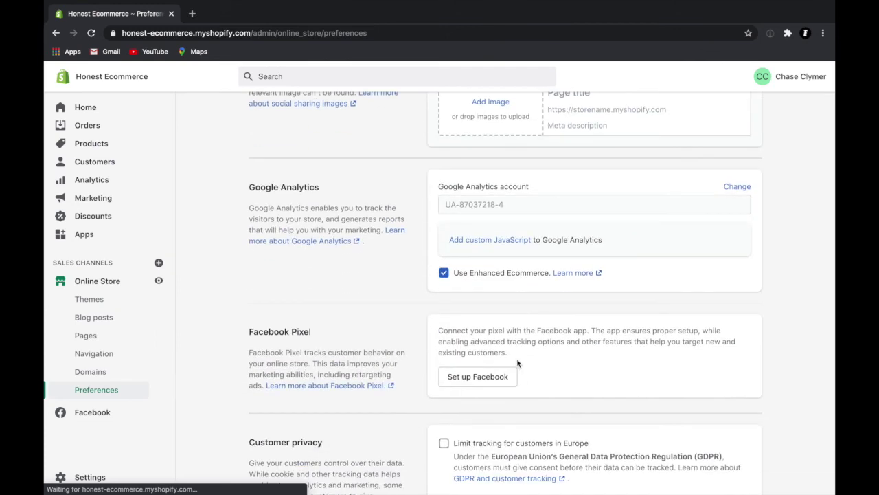
scroll(517, 362, "down", 1)
scroll(517, 363, "down", 1)
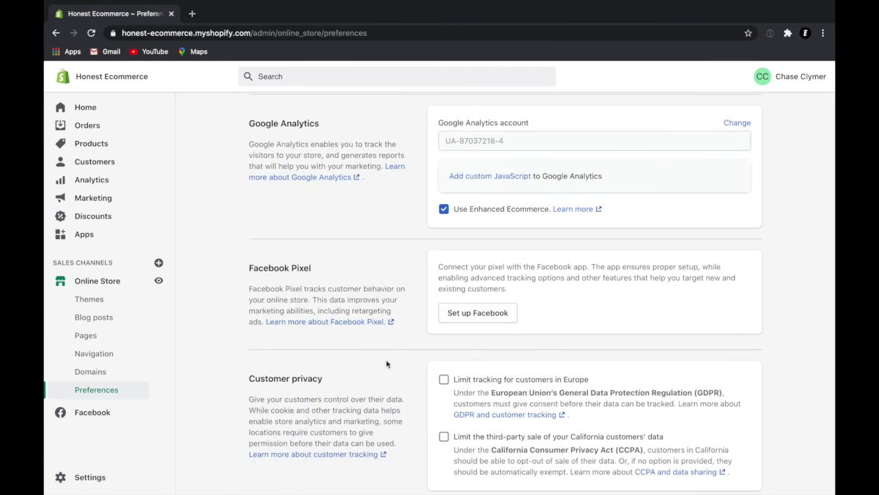
left_click(94, 416)
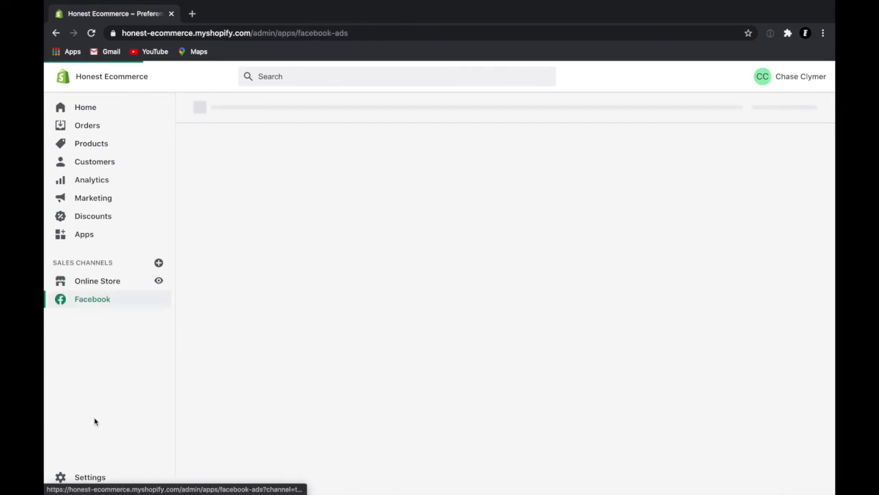
left_click(249, 139)
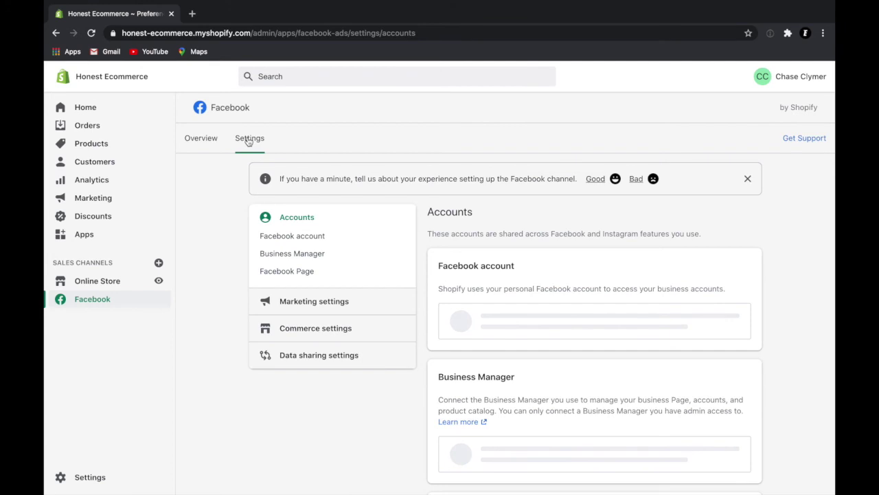
Step: Review the Marketing, Ad account, Commerce and Commerce Account settings, ending on Data sharing
left_click(318, 312)
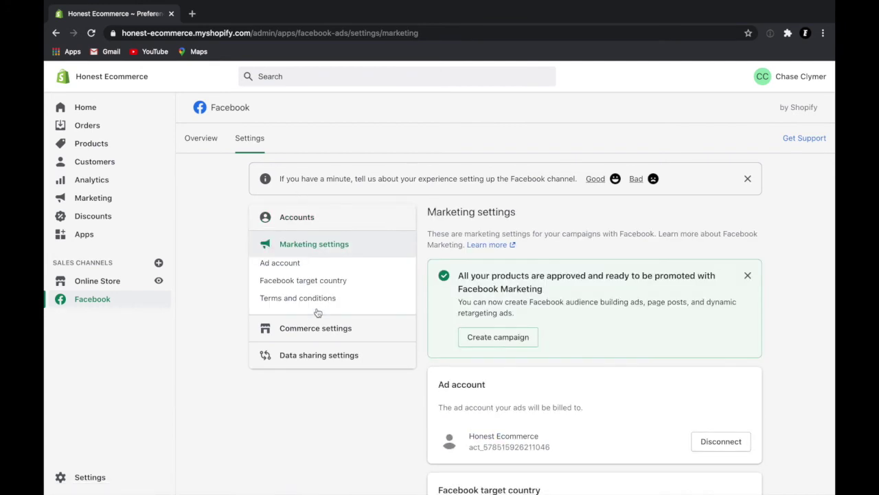
left_click(291, 268)
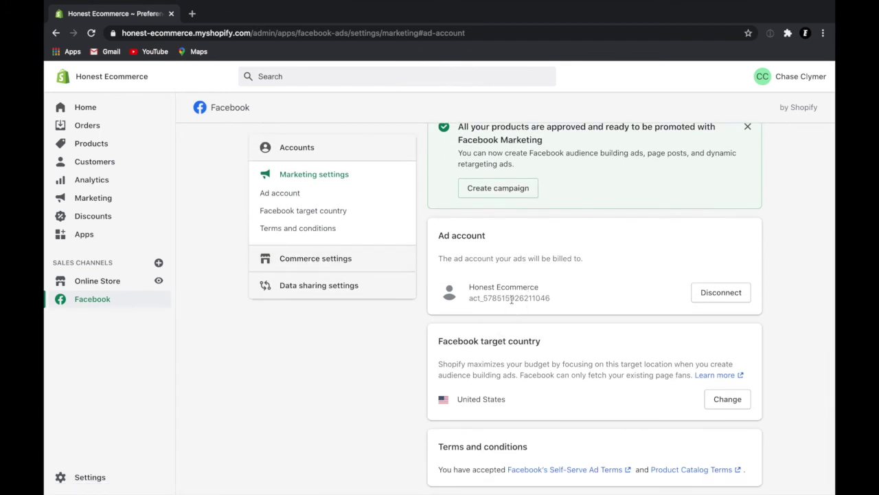
left_click(326, 258)
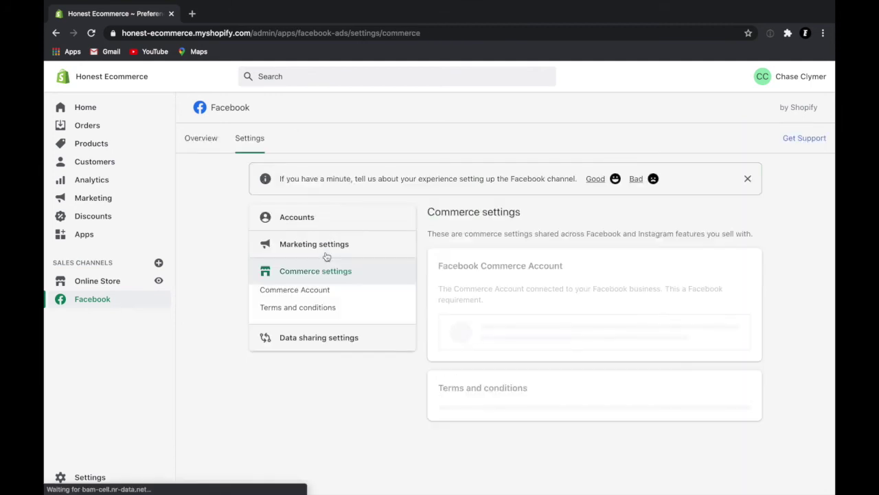
left_click(310, 293)
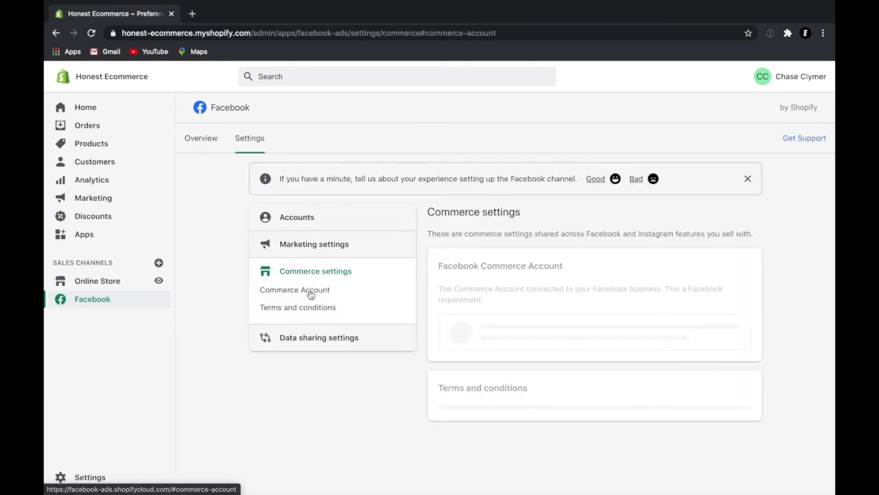
left_click(319, 347)
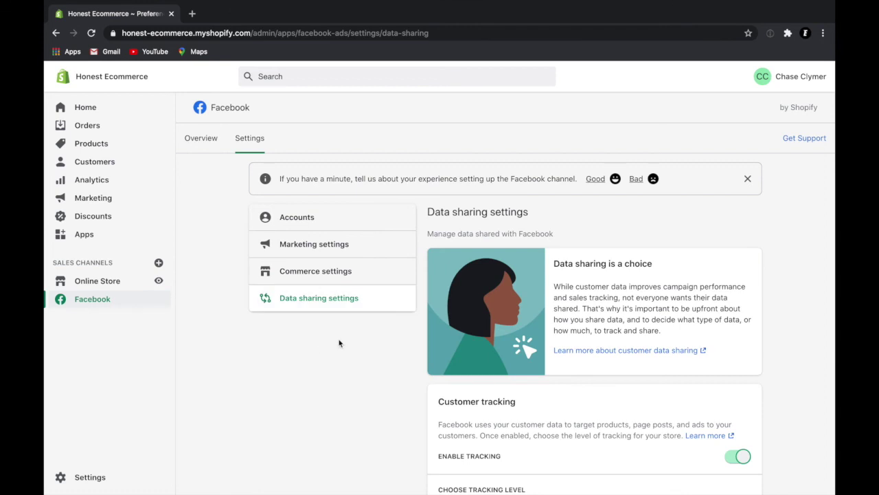
Step: Change the tracking level from Enhanced to Maximum, highlight the pixel ID, and confirm
scroll(490, 329, "down", 4)
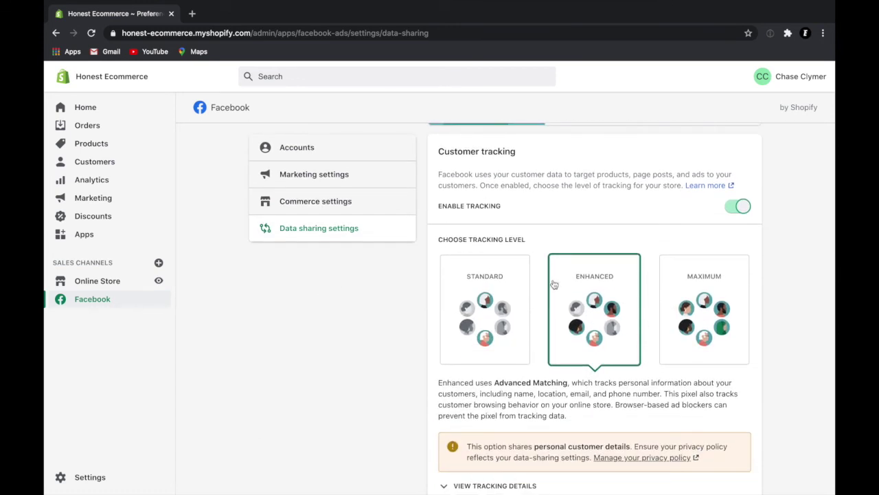
scroll(553, 285, "down", 1)
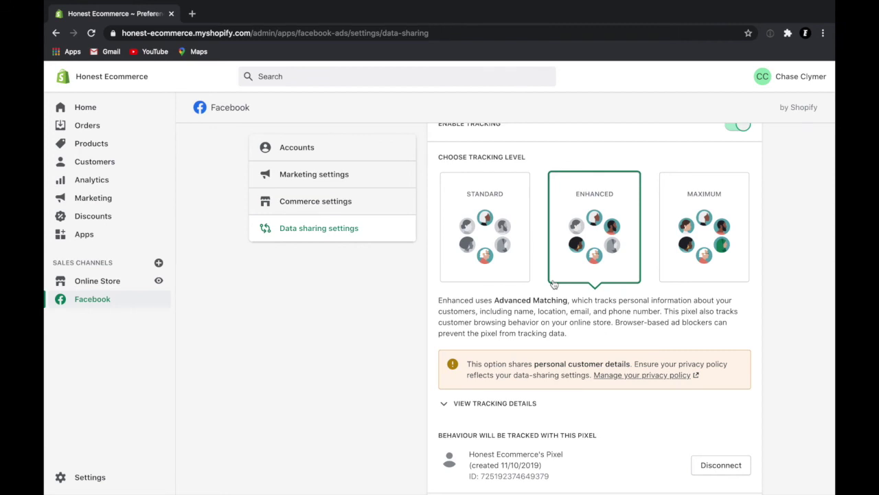
scroll(554, 284, "up", 2)
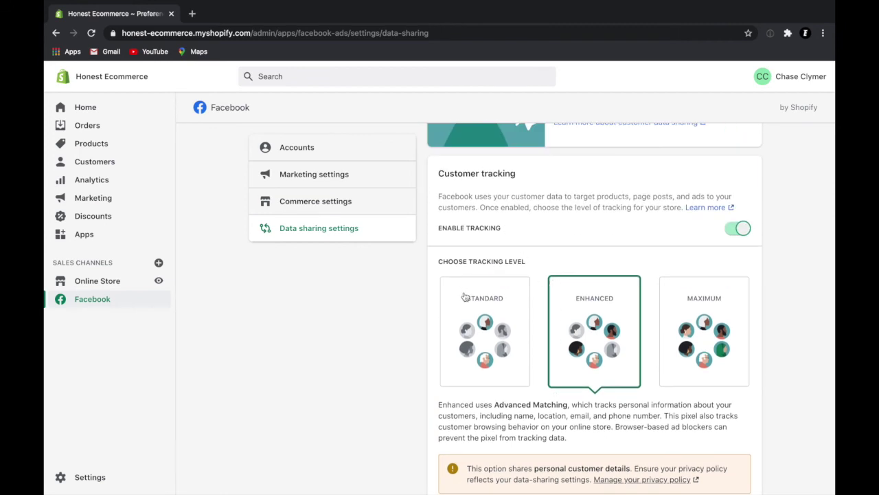
scroll(465, 297, "down", 2)
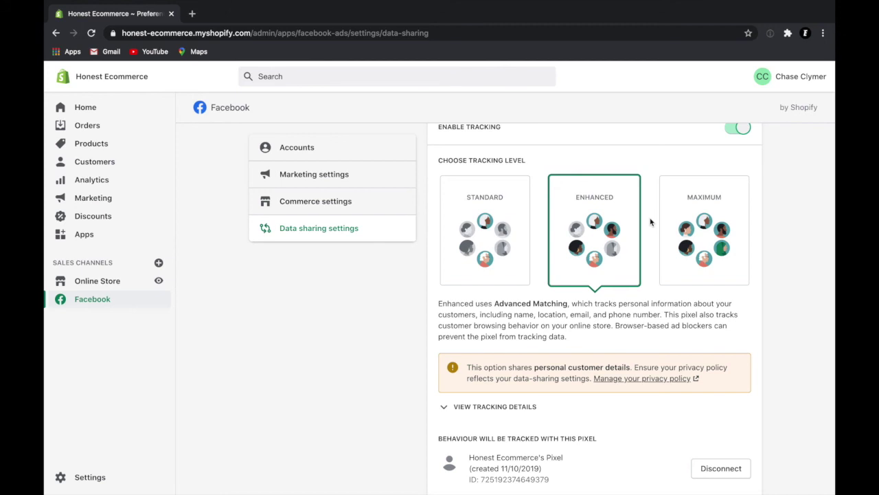
left_click(705, 226)
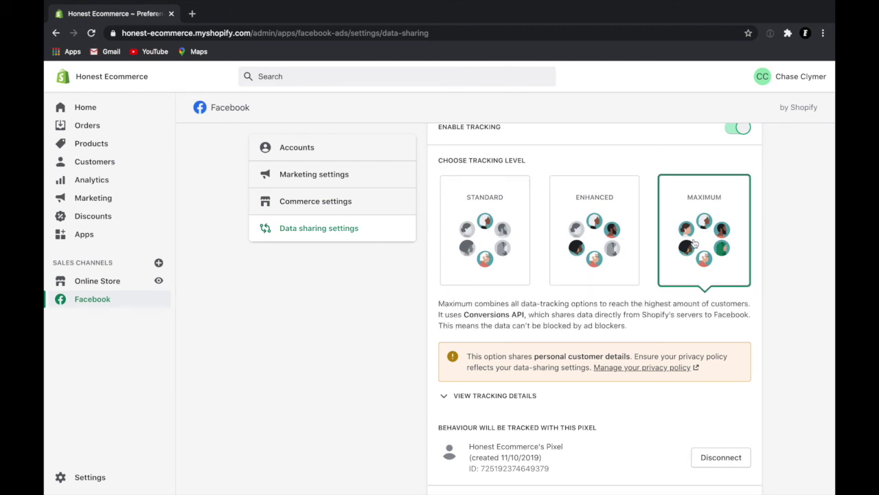
scroll(644, 417, "down", 1)
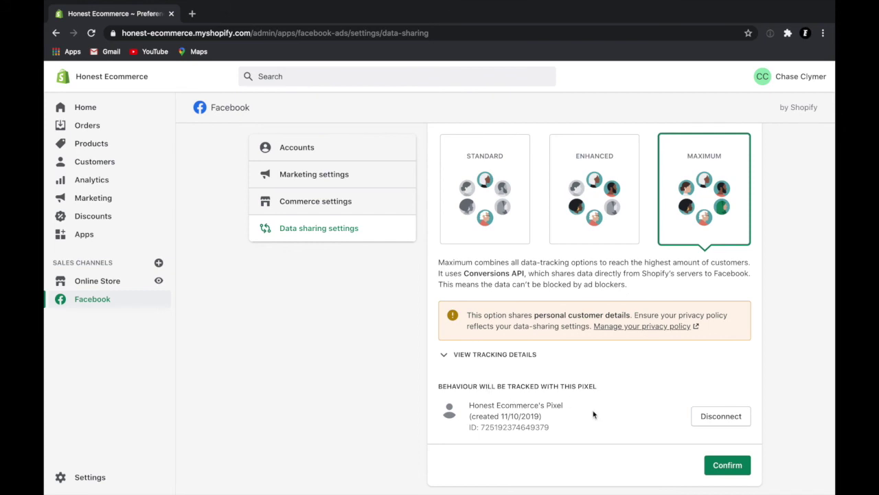
left_click_drag(553, 428, 481, 428)
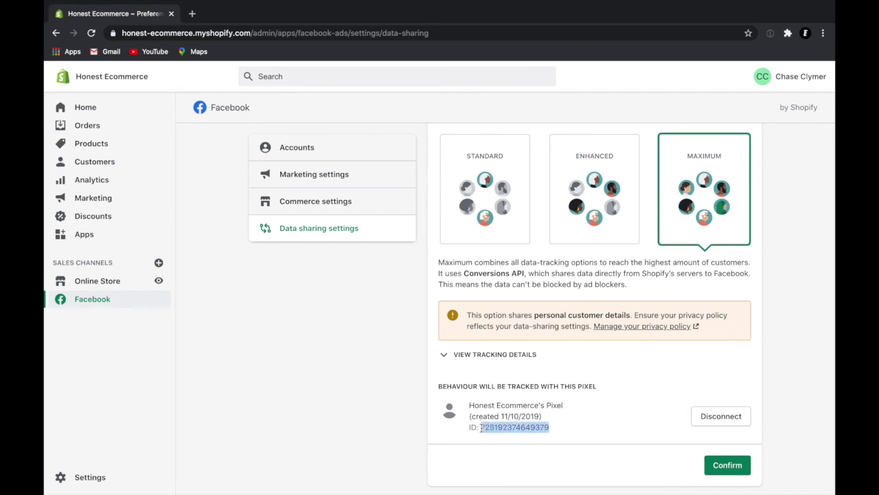
left_click(633, 385)
left_click(723, 469)
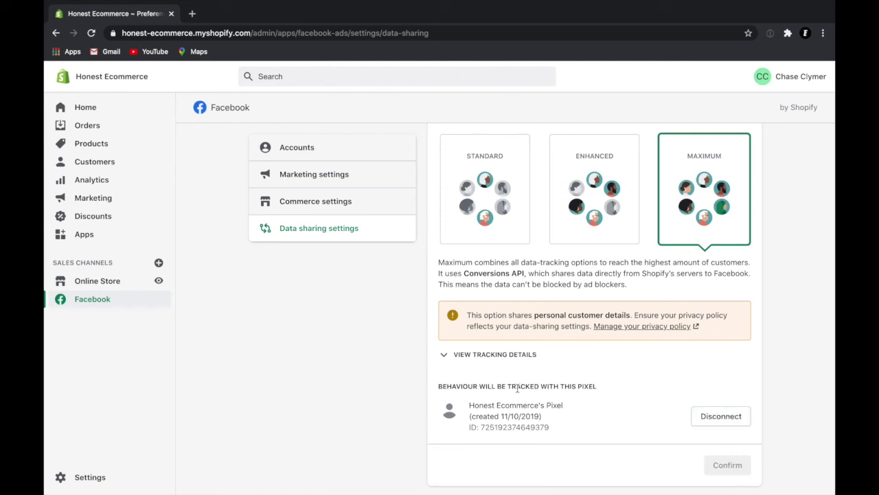
scroll(504, 232, "up", 5)
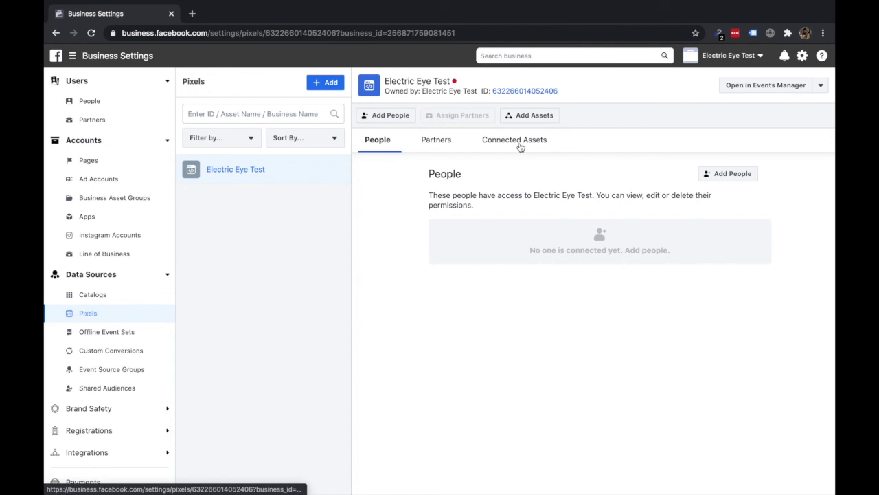
Step: Add the Electric Eye Test ad account to the pixel's Connected Assets
left_click(520, 144)
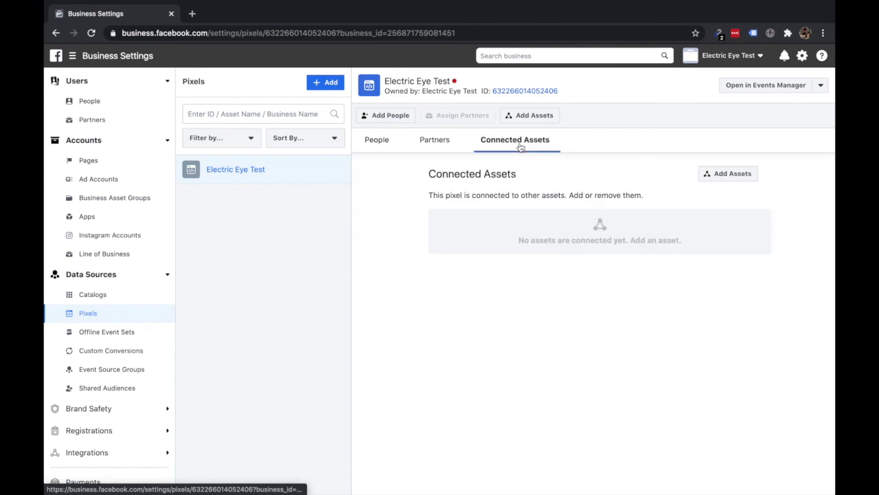
left_click(728, 176)
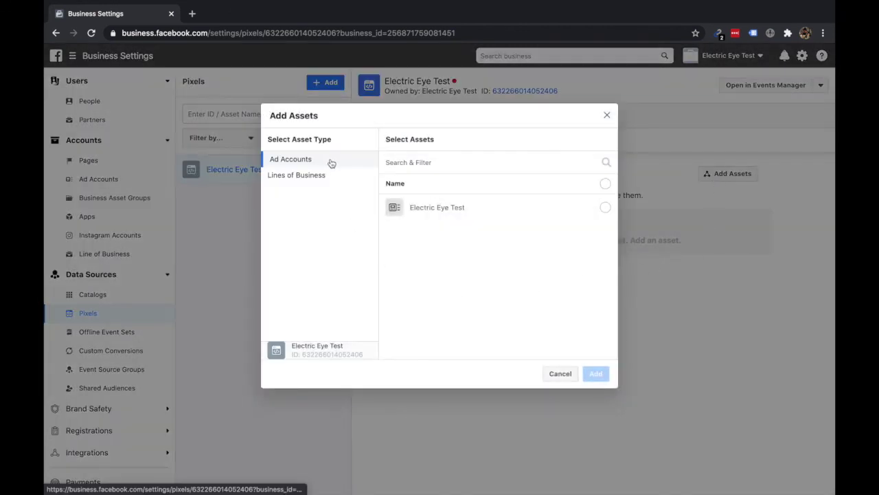
left_click(605, 208)
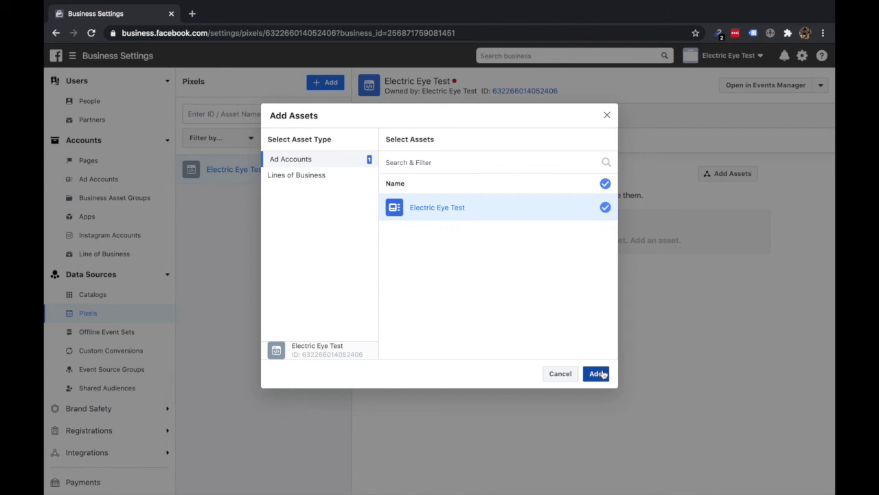
left_click(596, 374)
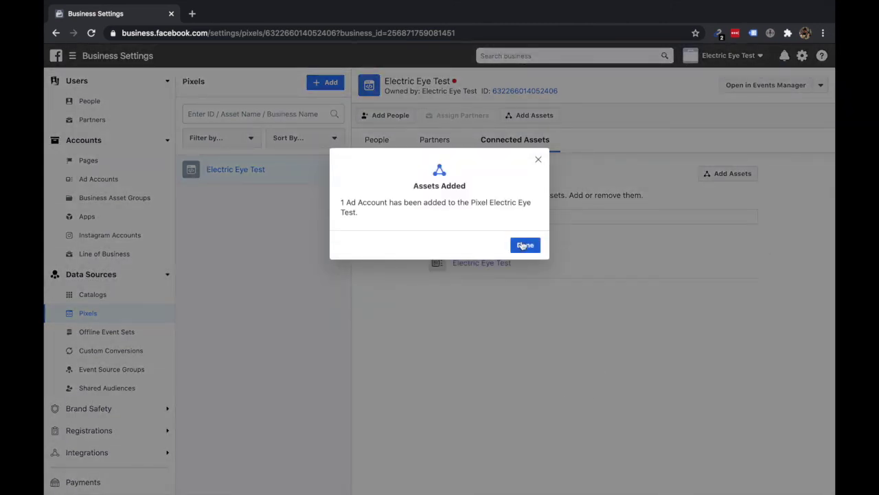
left_click(525, 246)
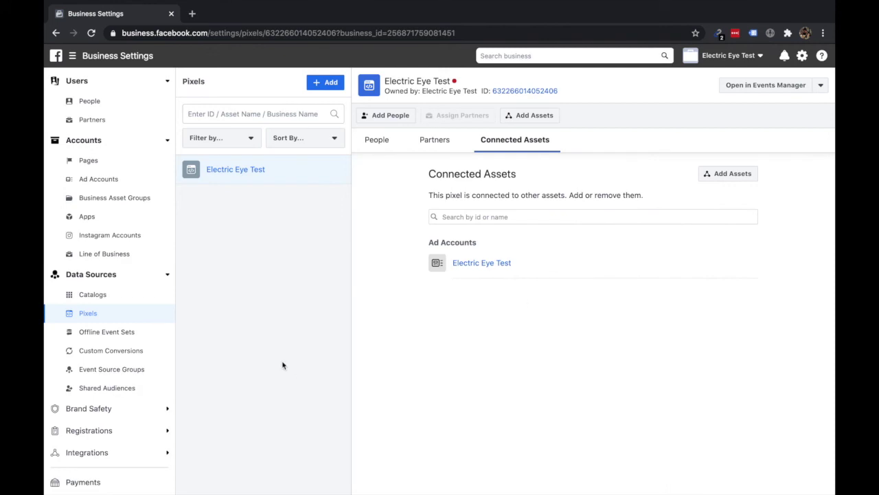
Step: Open Payments in Business Settings to see Electric Eye Test's payment methods
scroll(167, 405, "down", 5)
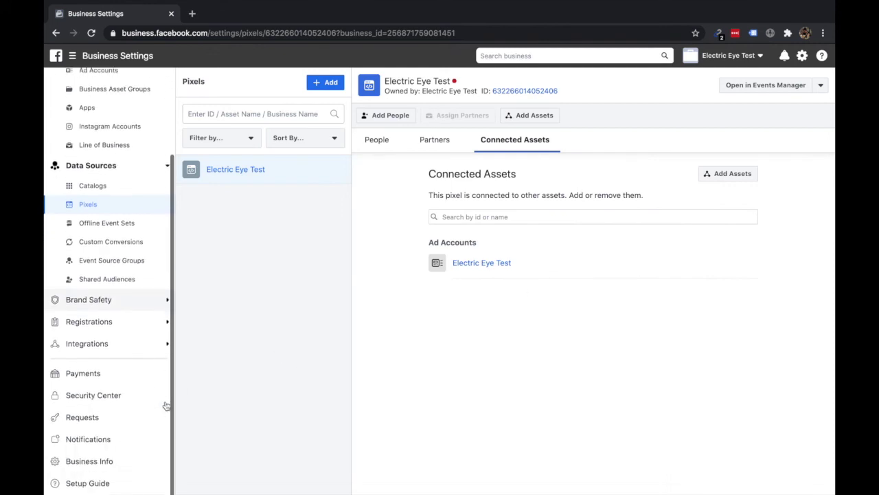
left_click(127, 368)
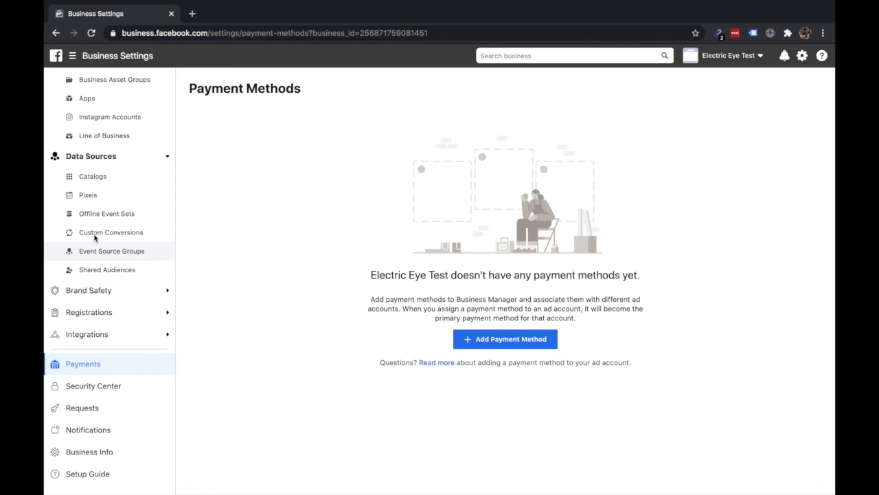
scroll(108, 227, "up", 3)
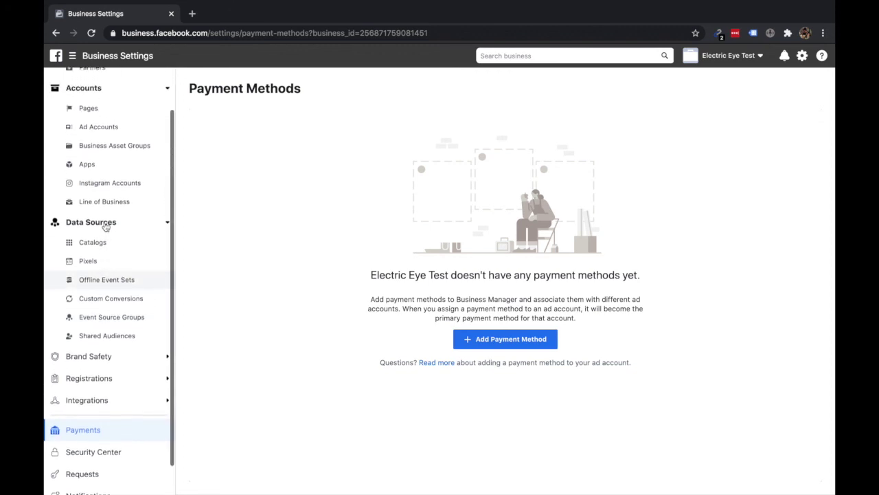